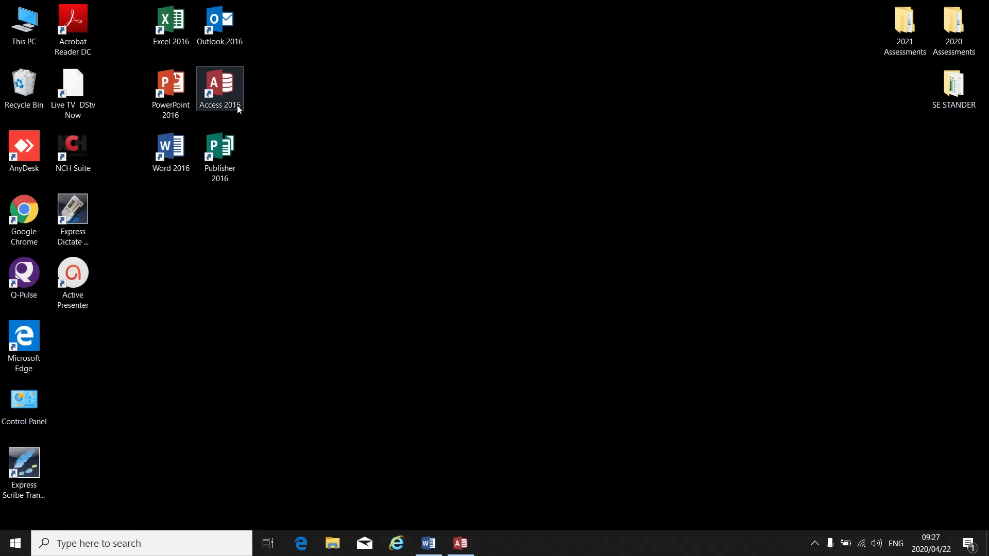
# - Start a blank desktop database in Access, with the Word assessment instructions open alongside
pyautogui.click(459, 540)
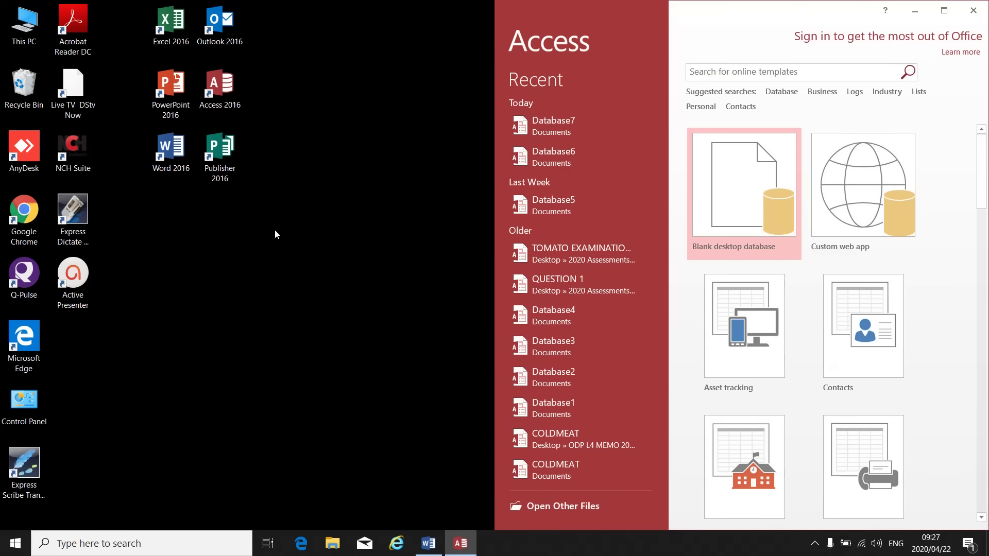
pyautogui.click(729, 188)
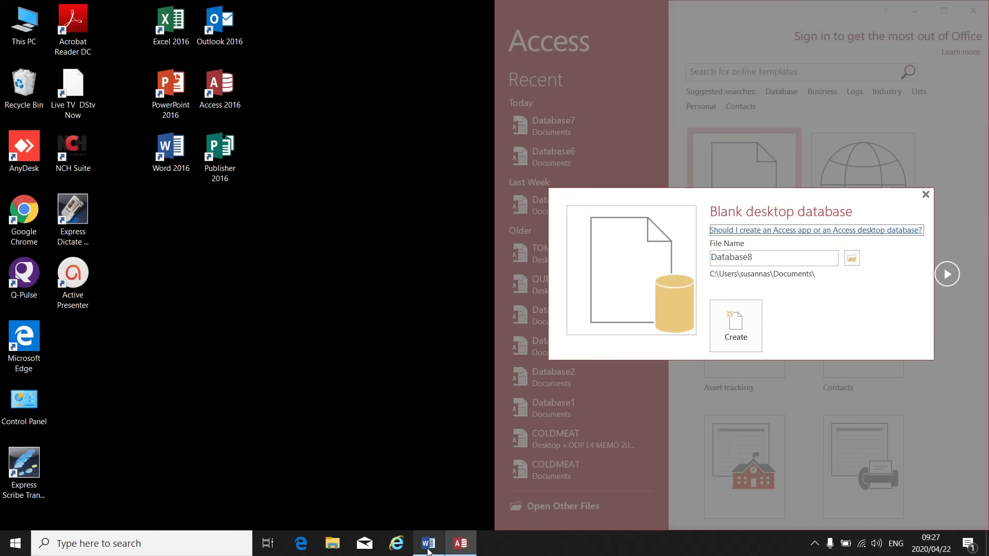
pyautogui.click(428, 546)
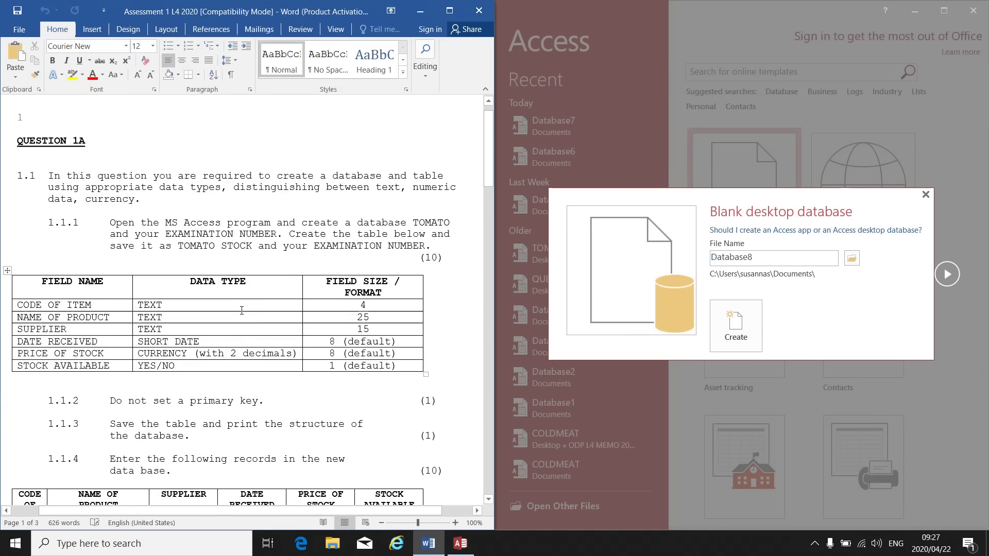
pyautogui.scroll(-2, 226, 320)
pyautogui.scroll(2, 237, 314)
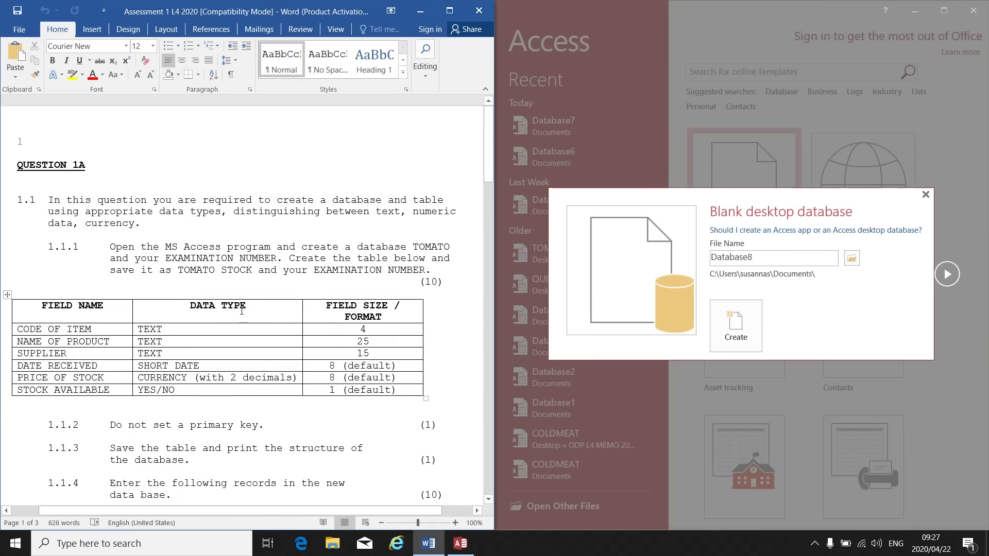
# - Replace the default file name with 'Tomatoes 123456789'
pyautogui.click(768, 263)
pyautogui.doubleClick(761, 258)
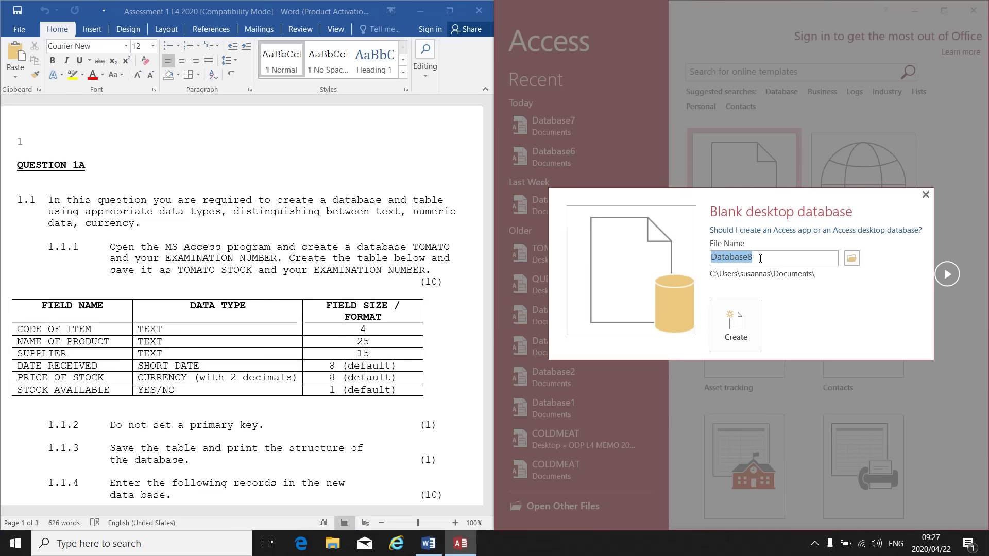
pyautogui.press('BackSpace')
pyautogui.write('Tomatoes')
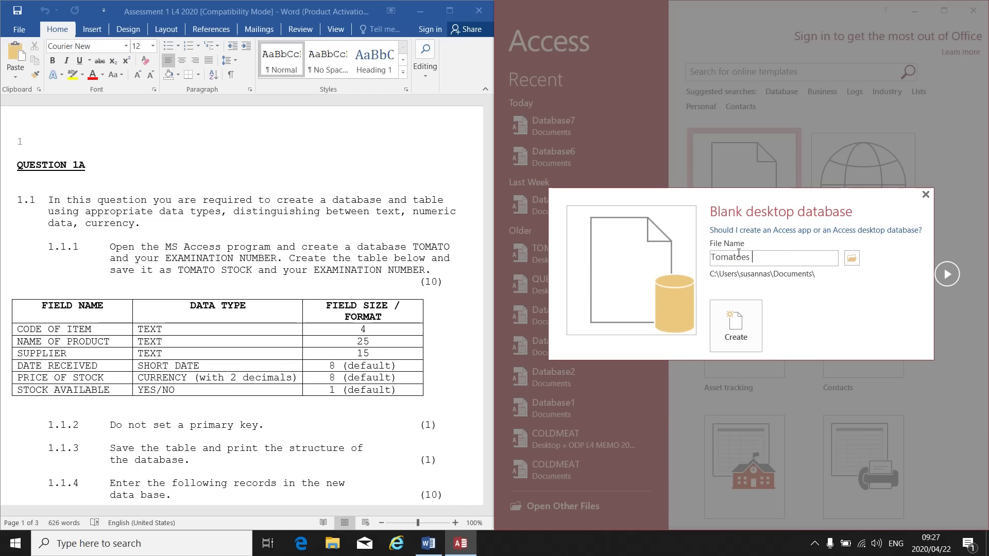
pyautogui.write(' 123456789')
# - Create the database and switch its new table to Design view
pyautogui.click(747, 339)
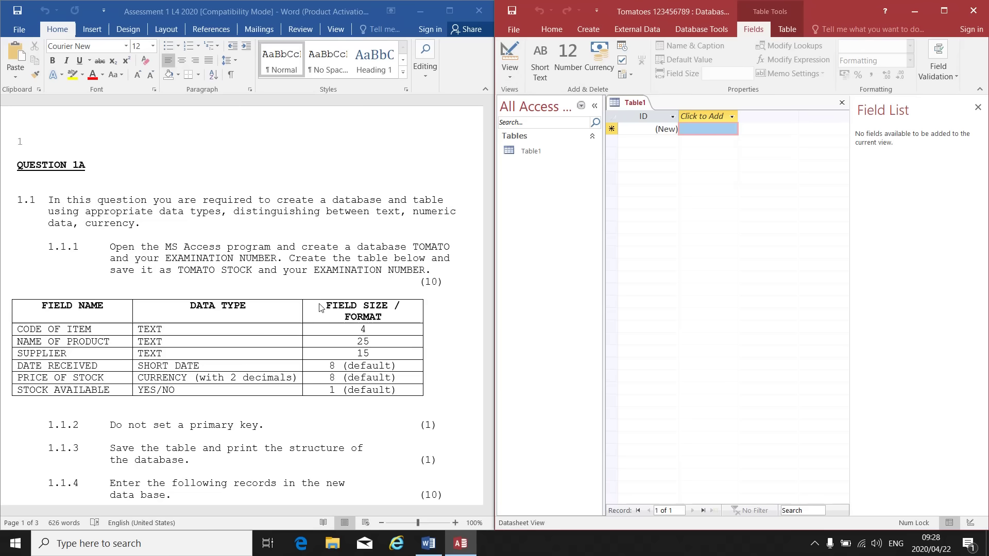
pyautogui.click(507, 76)
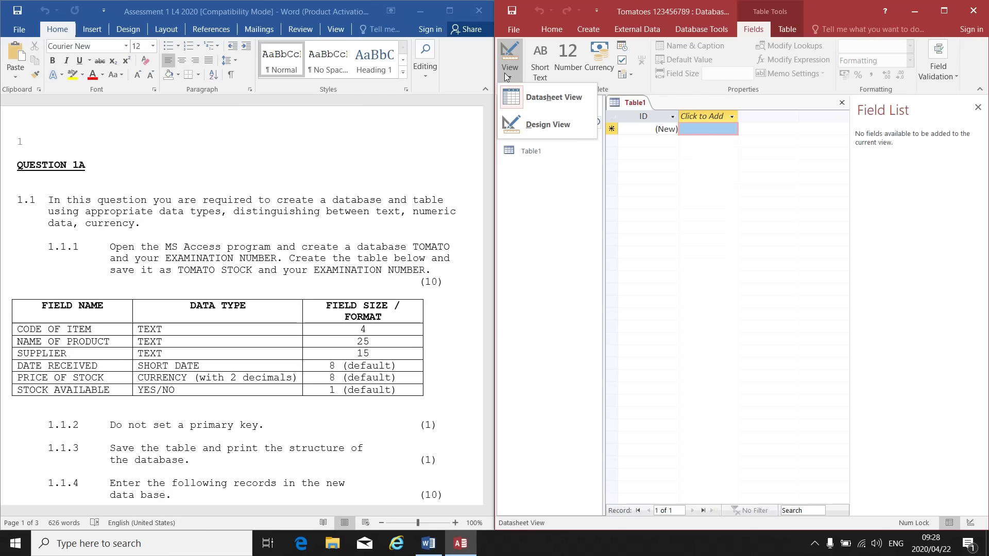
pyautogui.click(541, 131)
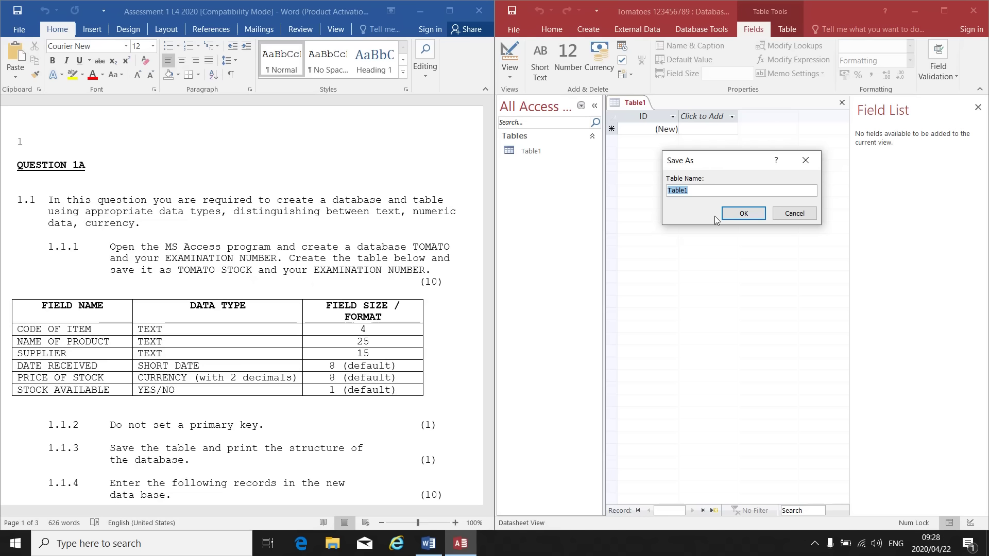
# - Save the table as 'TOMATOE STOCK 123456789' in capital letters
pyautogui.click(708, 189)
pyautogui.press('BackSpace')
pyautogui.press('BackSpace')
pyautogui.press('BackSpace')
pyautogui.press('BackSpace')
pyautogui.press('BackSpace')
pyautogui.press('capslock')
pyautogui.write('TO')
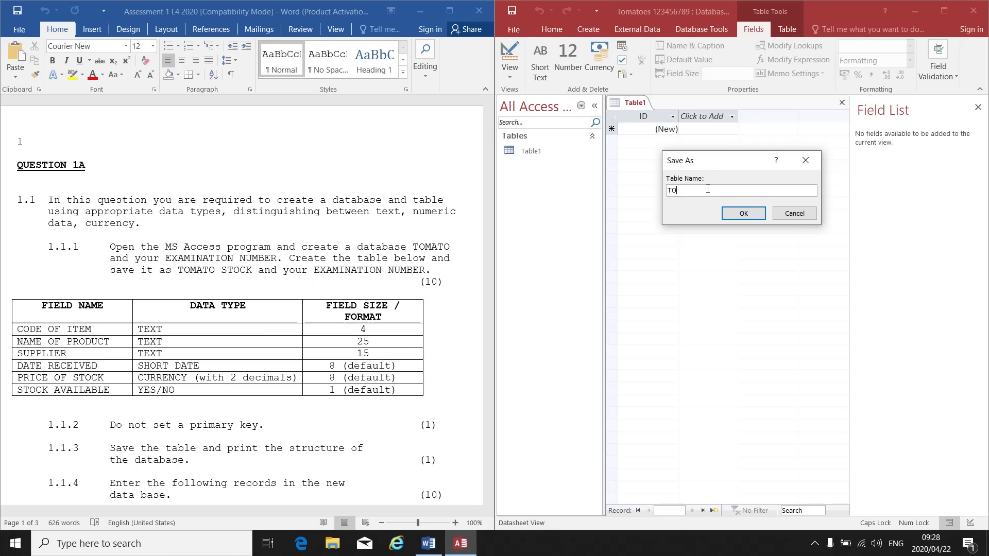
pyautogui.write('MATOE STOCK 123456789')
pyautogui.click(747, 215)
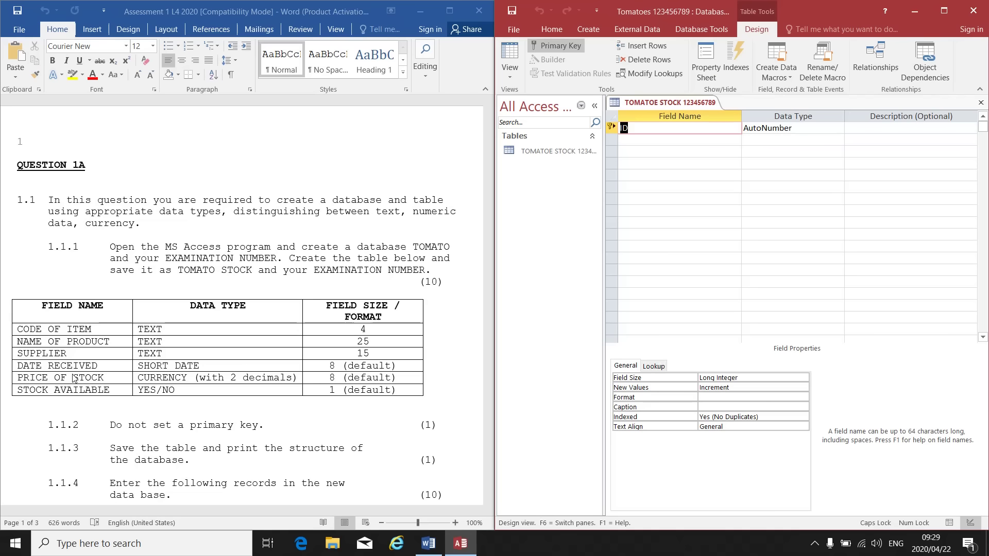
# - Replace the first field name ID with 'CODE OF ITEM'
pyautogui.click(656, 134)
pyautogui.press('BackSpace')
pyautogui.write('CODE OF ITEM')
# - Make CODE OF ITEM Short Text, confirm removing the primary key, and edit its Field Size
pyautogui.click(813, 131)
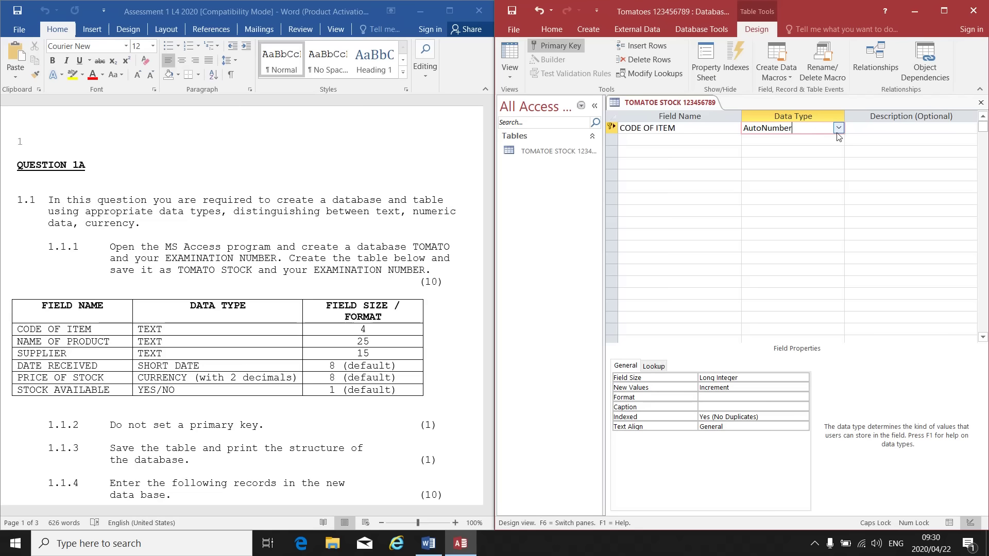
pyautogui.click(839, 128)
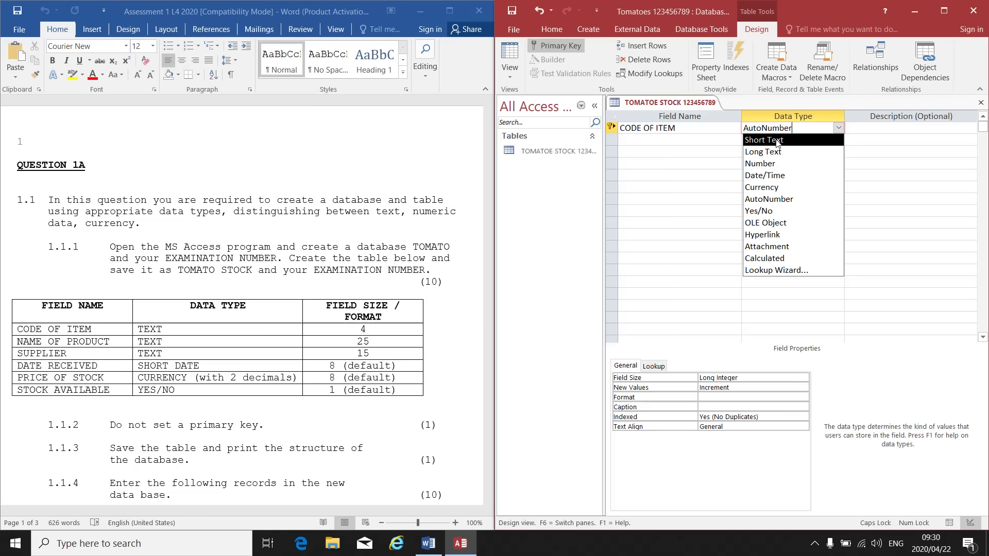
pyautogui.click(778, 153)
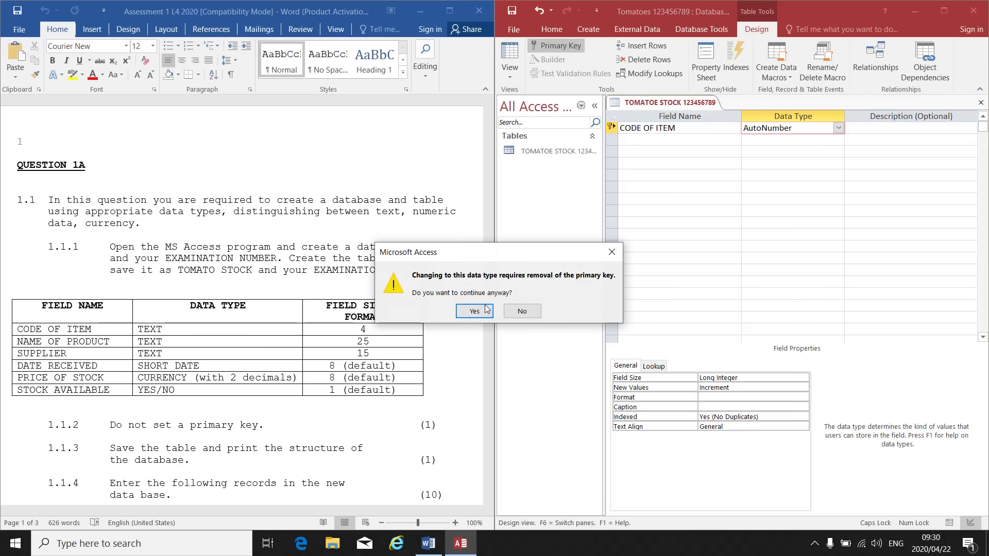
pyautogui.click(470, 312)
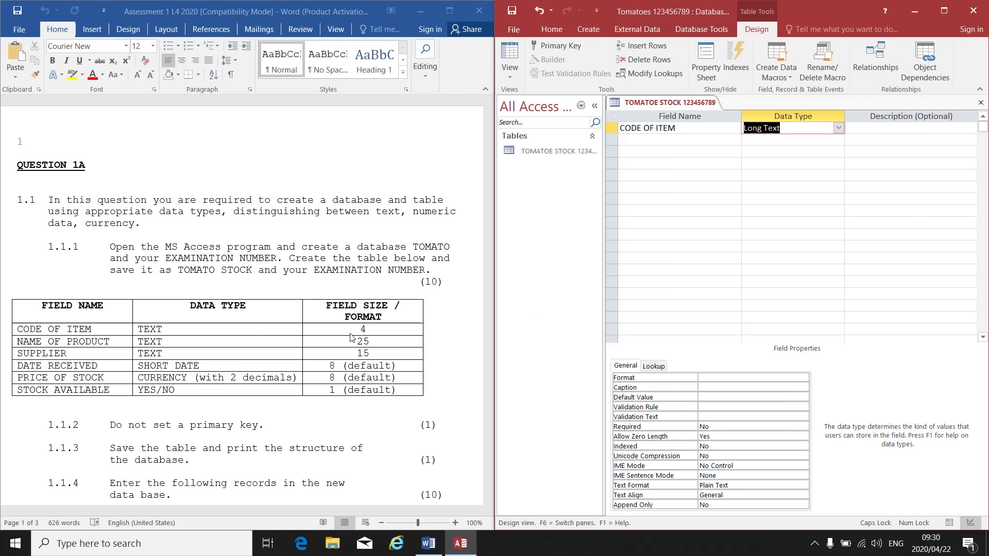
pyautogui.hotkey('alt', 'Tab')
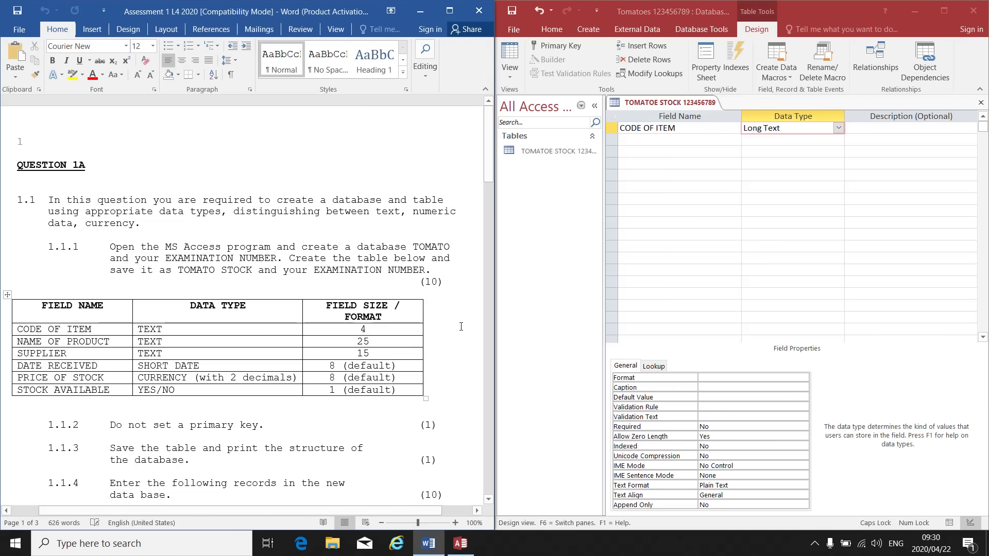
pyautogui.click(838, 129)
pyautogui.click(775, 140)
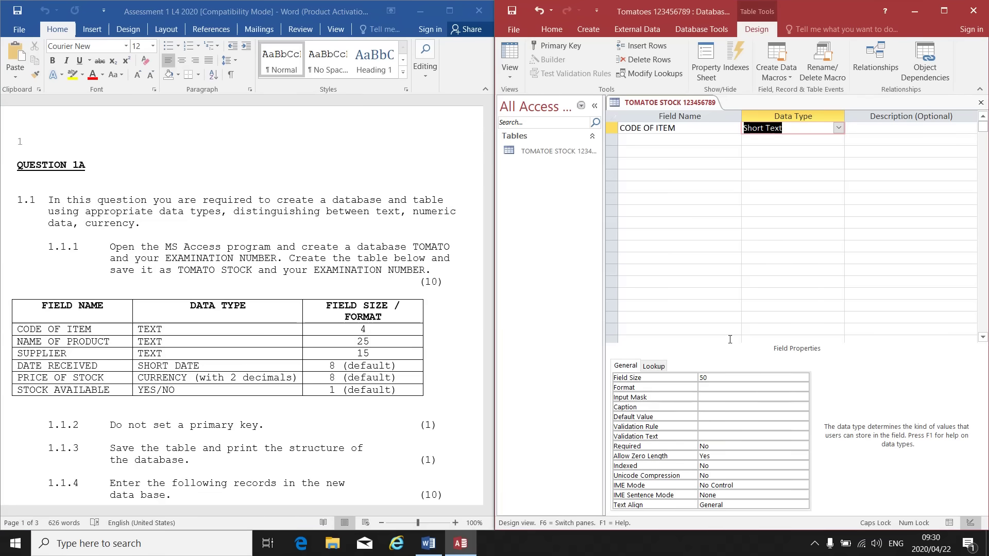
pyautogui.click(714, 379)
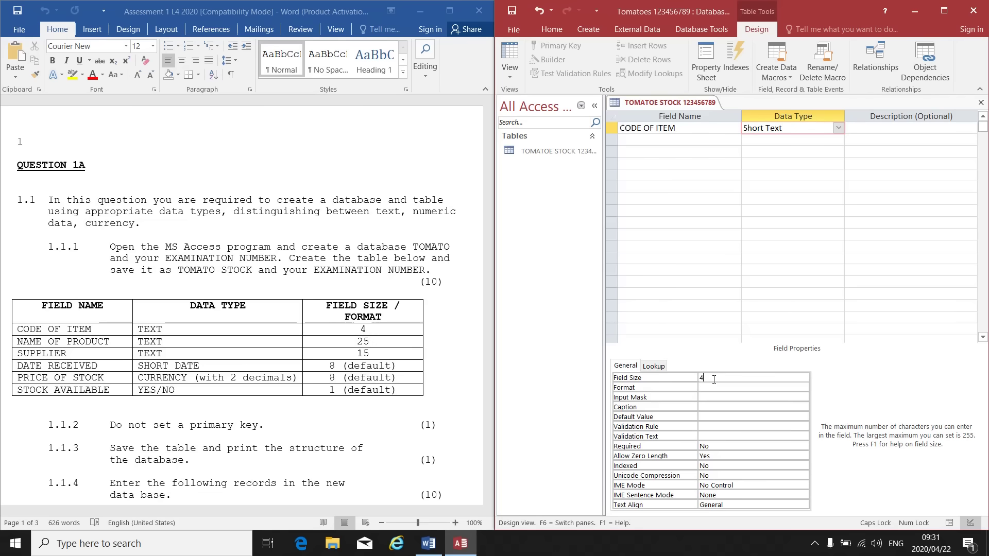
# - Add NAME OF PRODUCT as a Short Text field with field size 25
pyautogui.click(639, 137)
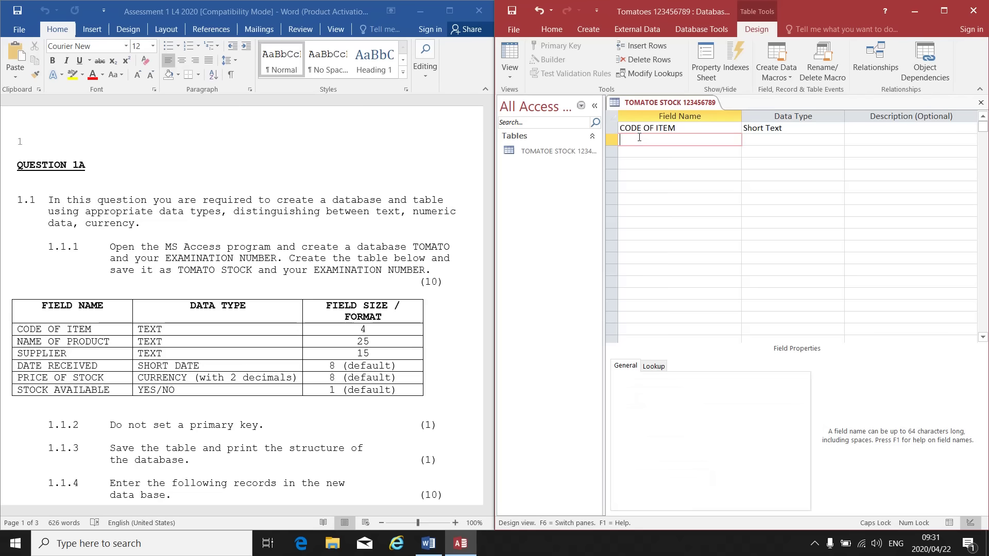
pyautogui.write('NAME OF PRODUCT')
pyautogui.click(781, 140)
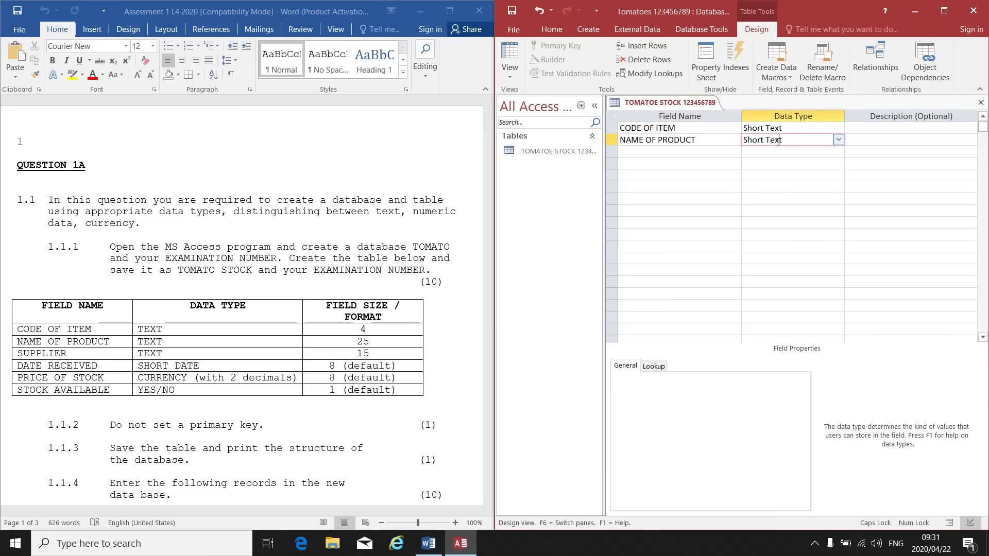
pyautogui.click(838, 140)
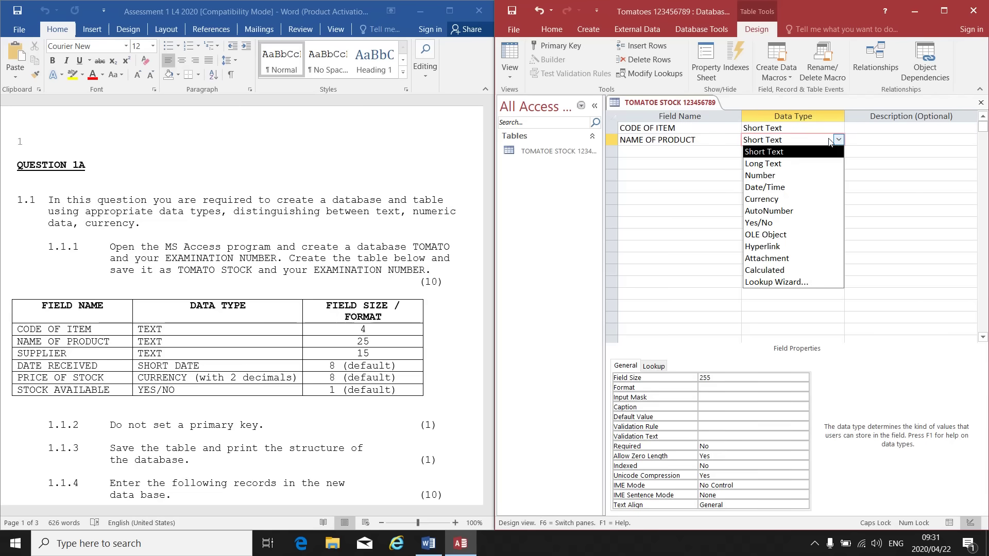
pyautogui.click(764, 153)
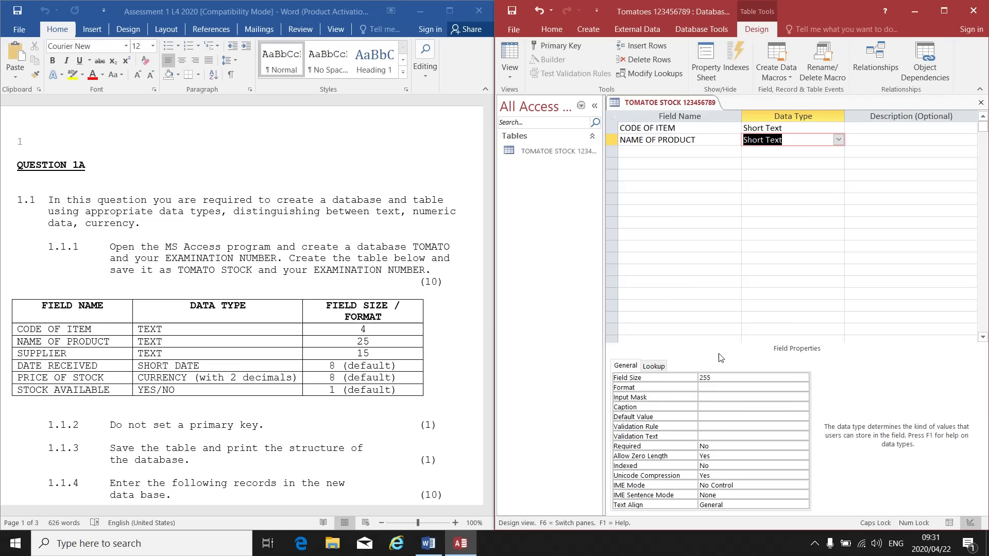
pyautogui.click(725, 376)
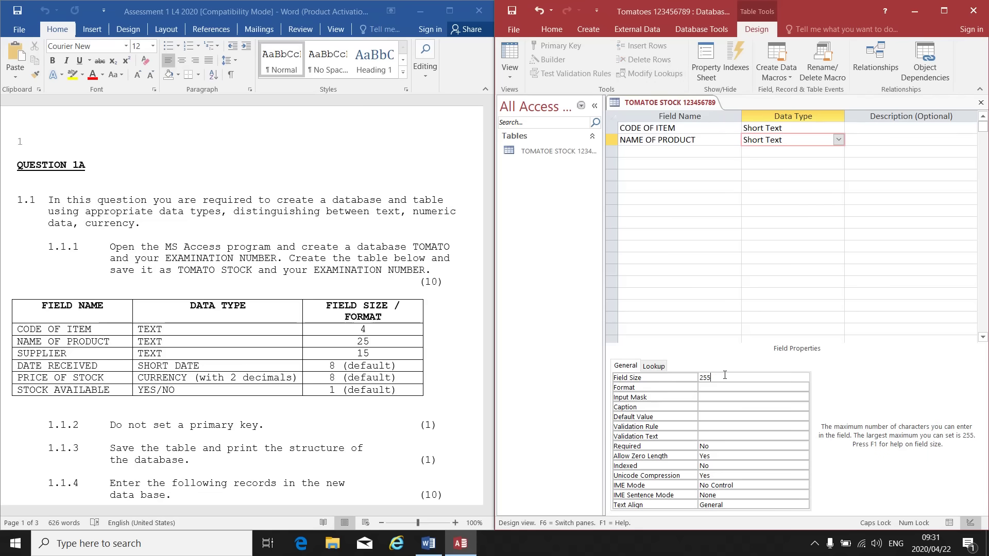
pyautogui.press('BackSpace')
pyautogui.press('BackSpace')
pyautogui.press('BackSpace')
pyautogui.write('25')
# - Add SUPPLIER as a Short Text field and clear its default field size
pyautogui.click(627, 153)
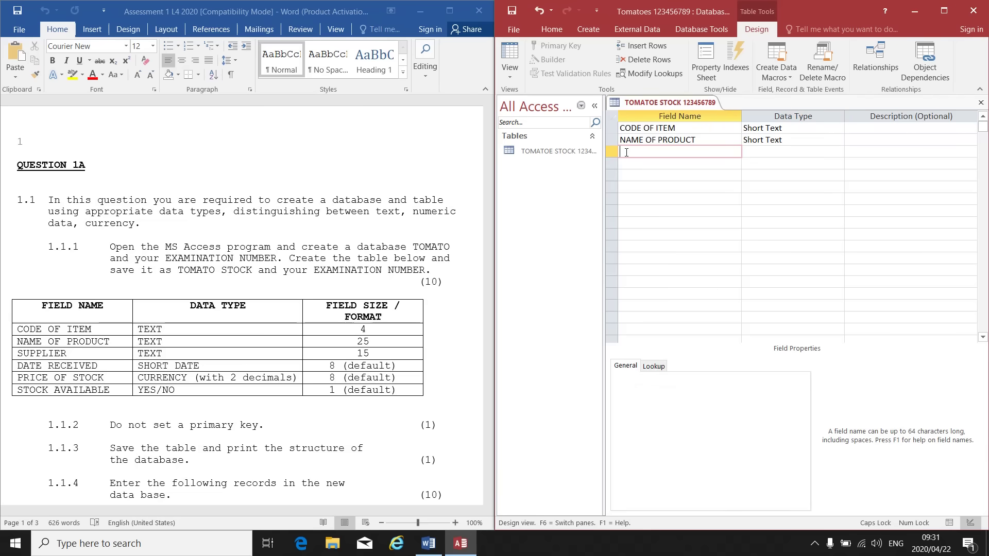
pyautogui.write('SUPPLIER')
pyautogui.click(780, 149)
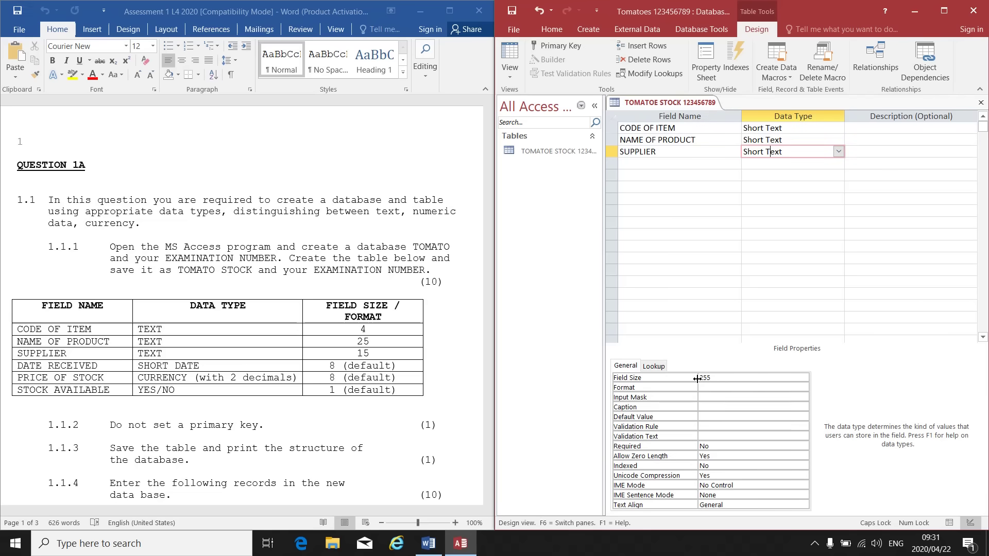
pyautogui.click(720, 379)
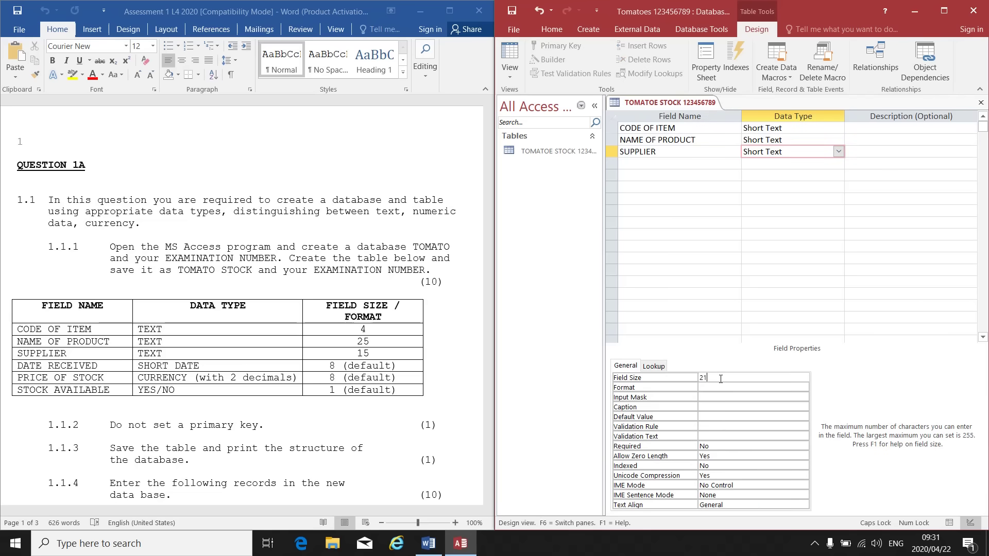
pyautogui.press('BackSpace')
pyautogui.press('BackSpace')
pyautogui.click(622, 165)
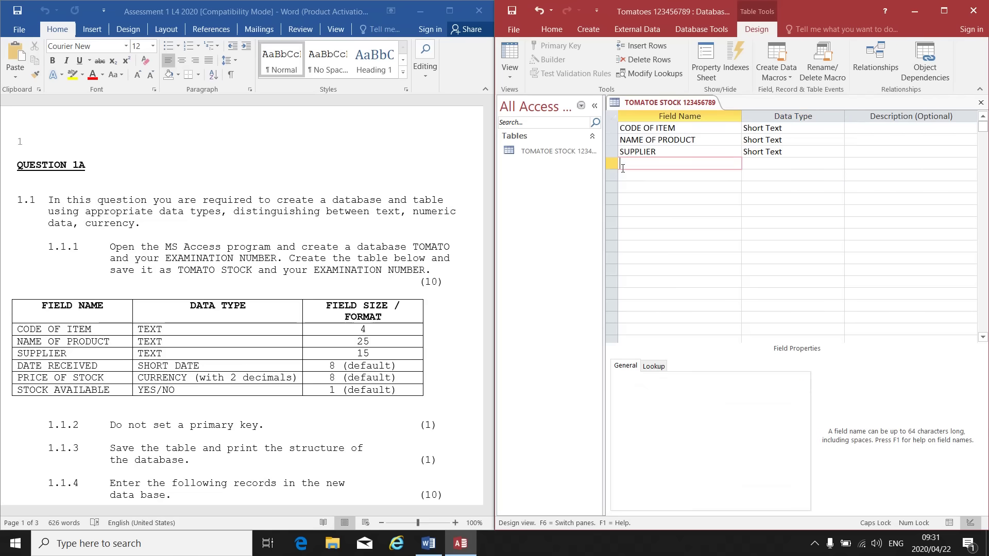
# - Add DATE RECEIVED as a Date/Time field in Short Date format, then enter PRICE OF STOCK in row 5
pyautogui.write('DATE RECEIVED')
pyautogui.press('Tab')
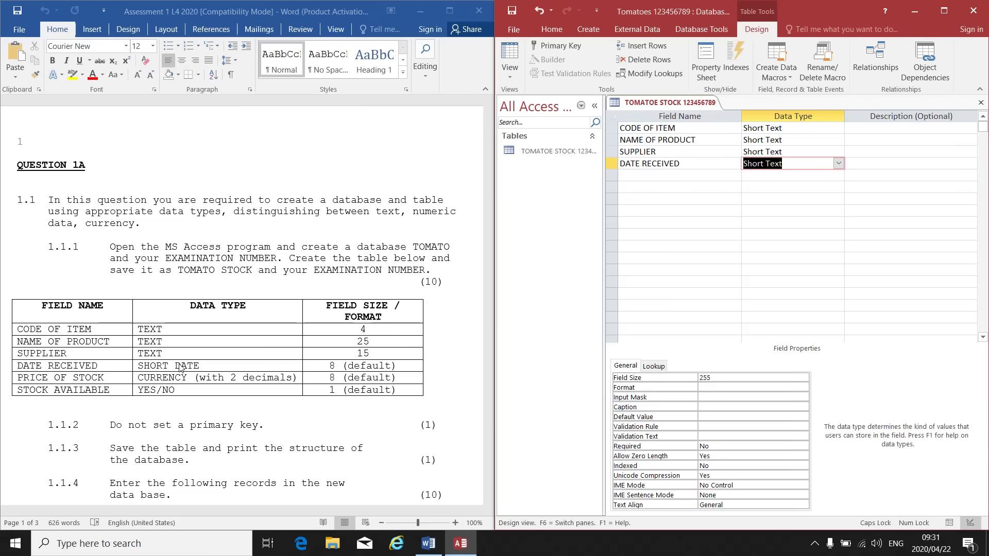
pyautogui.click(839, 163)
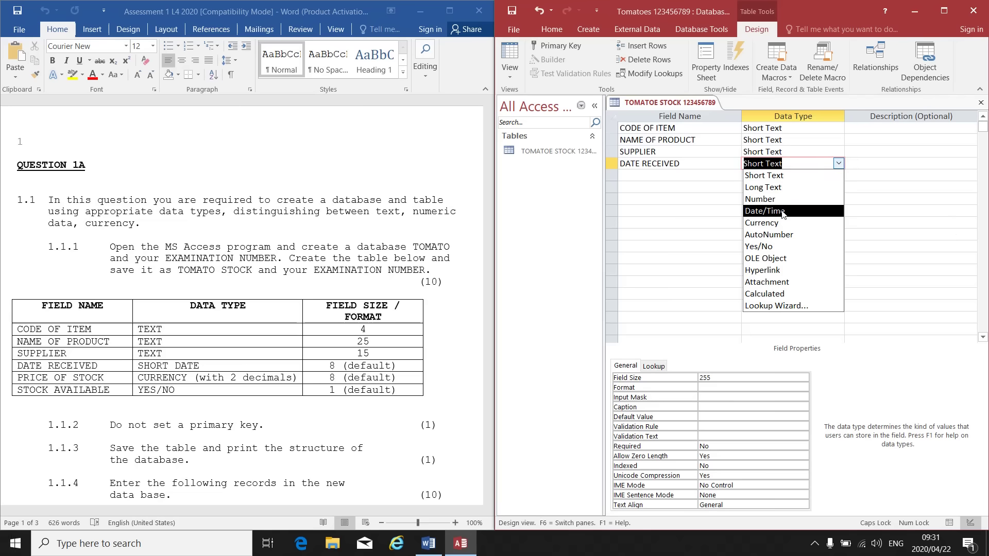
pyautogui.click(763, 212)
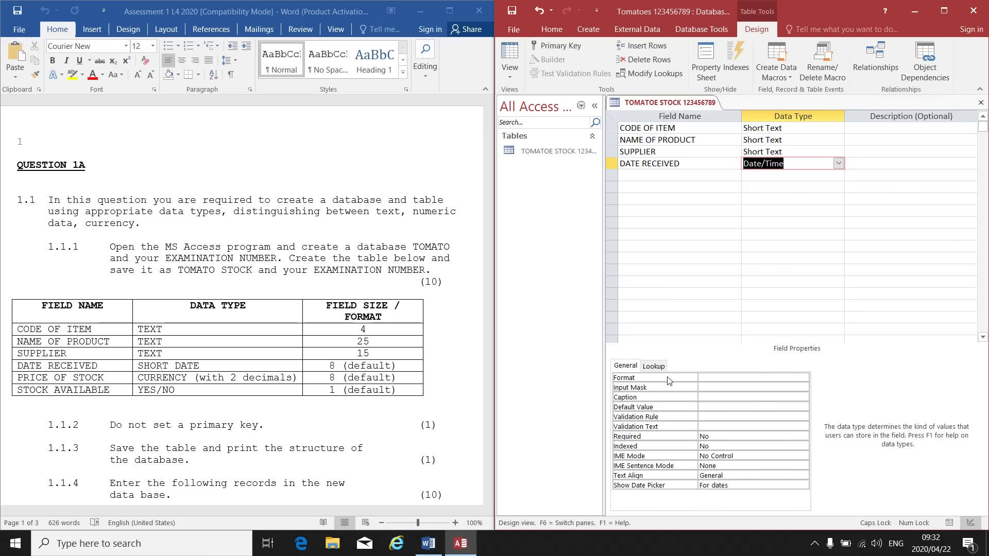
pyautogui.click(706, 380)
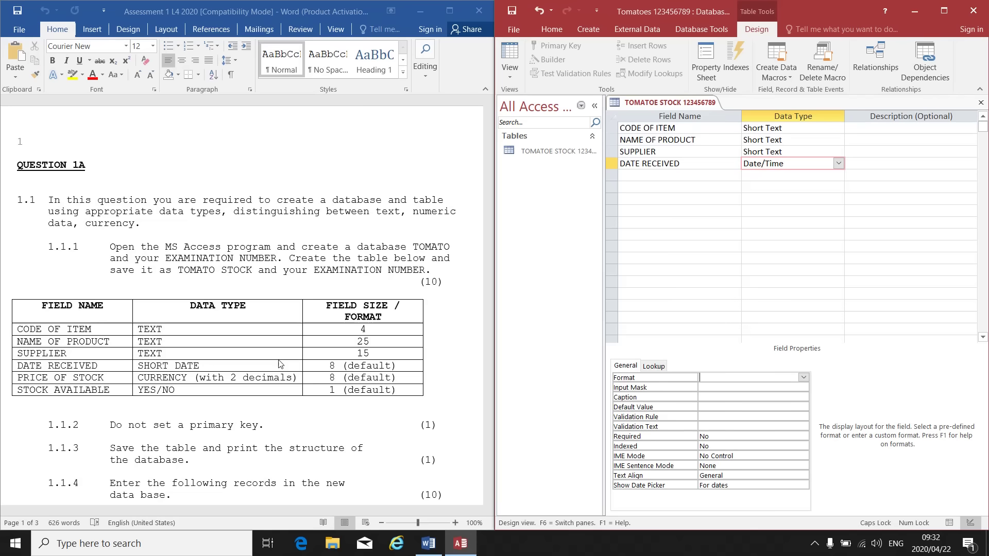
pyautogui.click(802, 379)
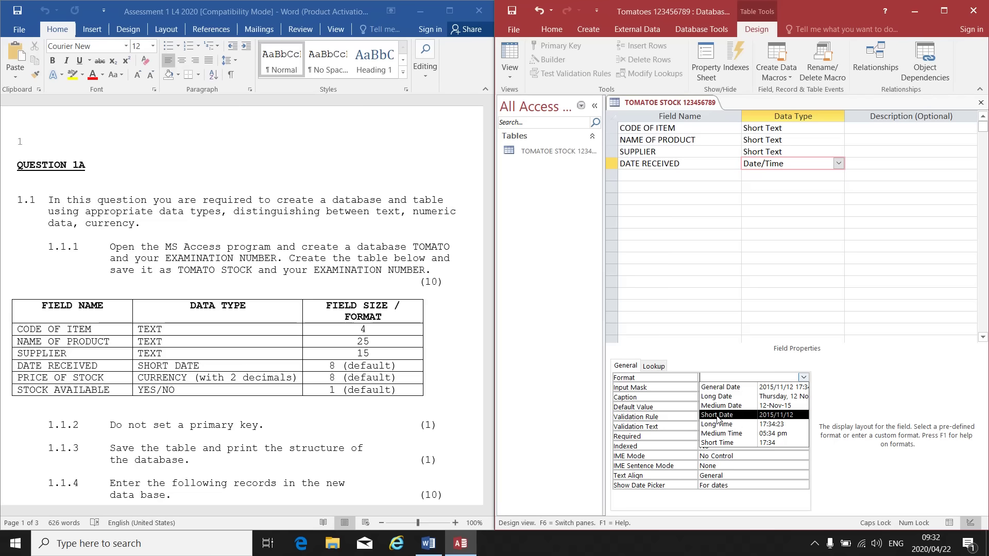
pyautogui.click(741, 415)
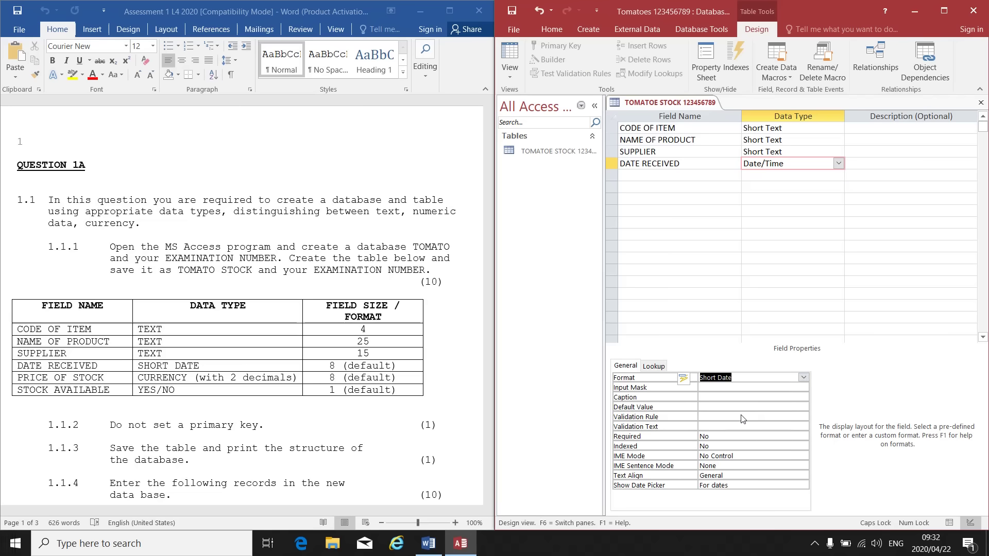
pyautogui.click(640, 176)
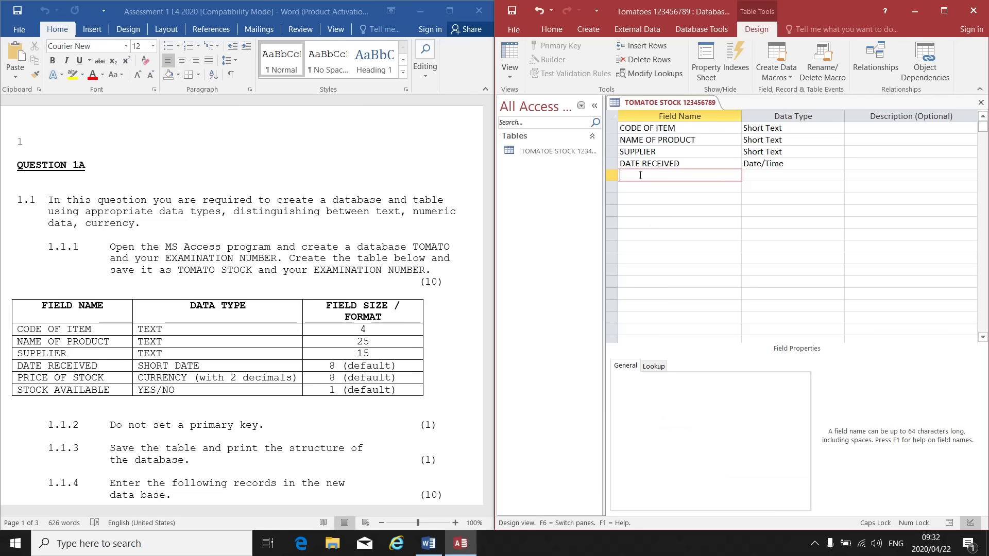
pyautogui.write('PRICE OF STOCK')
# - Set PRICE OF STOCK to the Currency data type with 2 decimal places
pyautogui.click(782, 177)
pyautogui.click(839, 175)
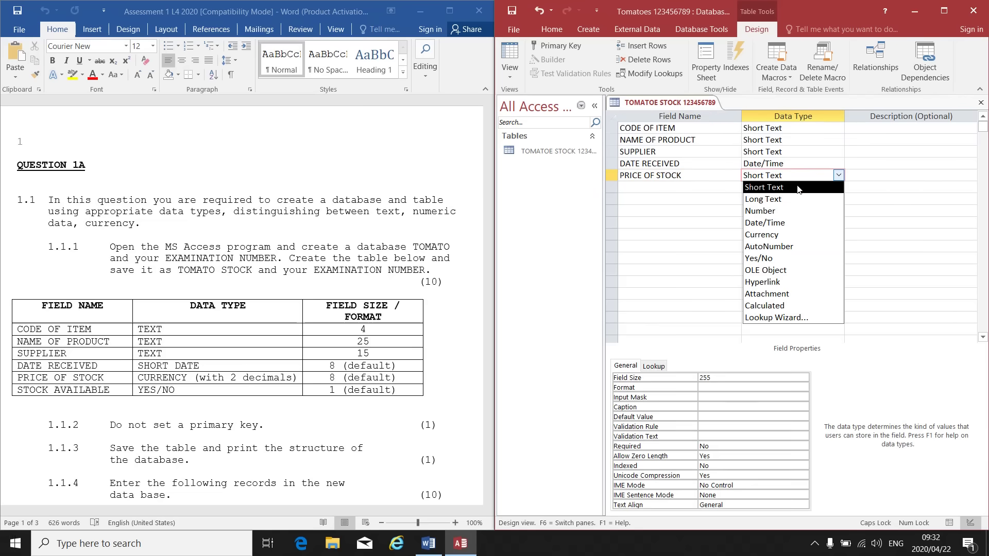
pyautogui.click(766, 236)
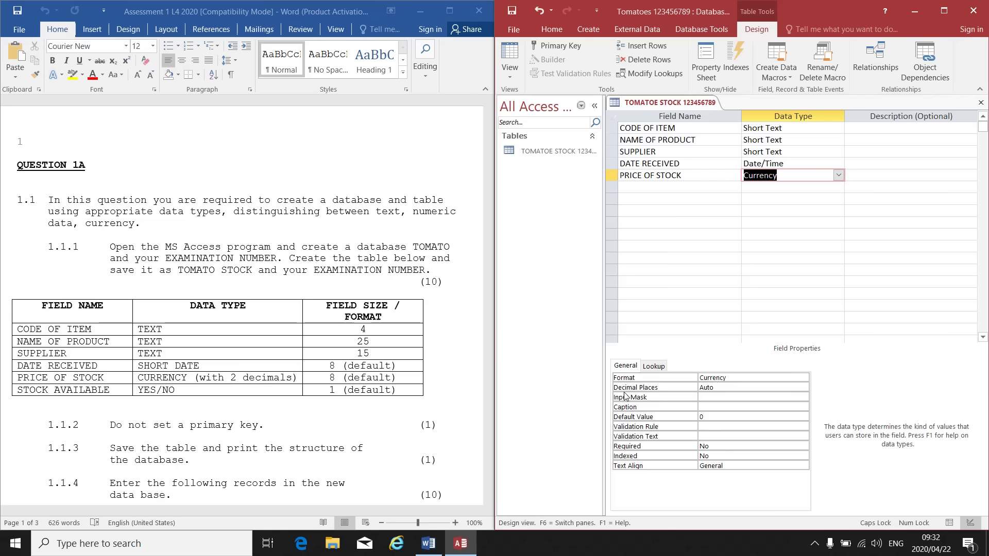
pyautogui.click(716, 389)
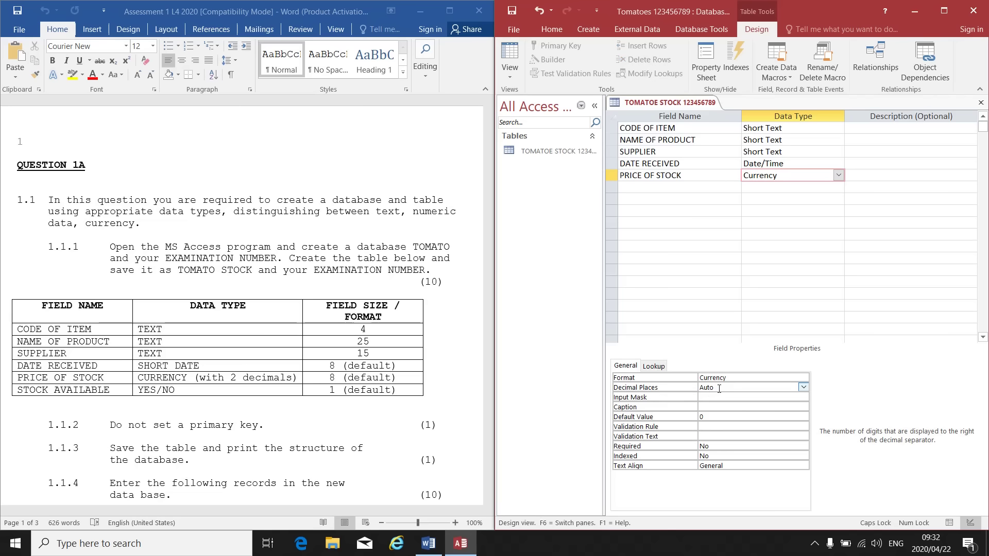
pyautogui.click(804, 388)
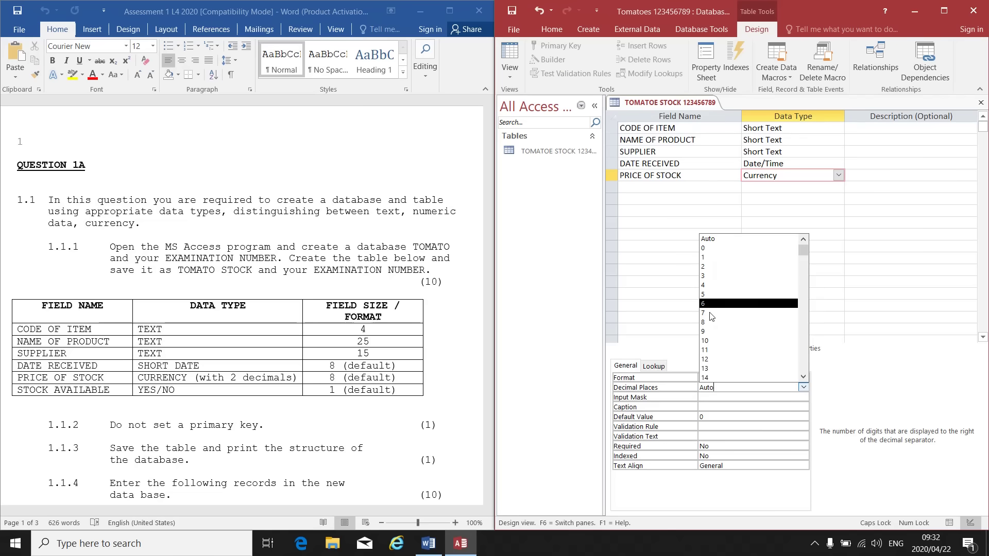
pyautogui.click(710, 267)
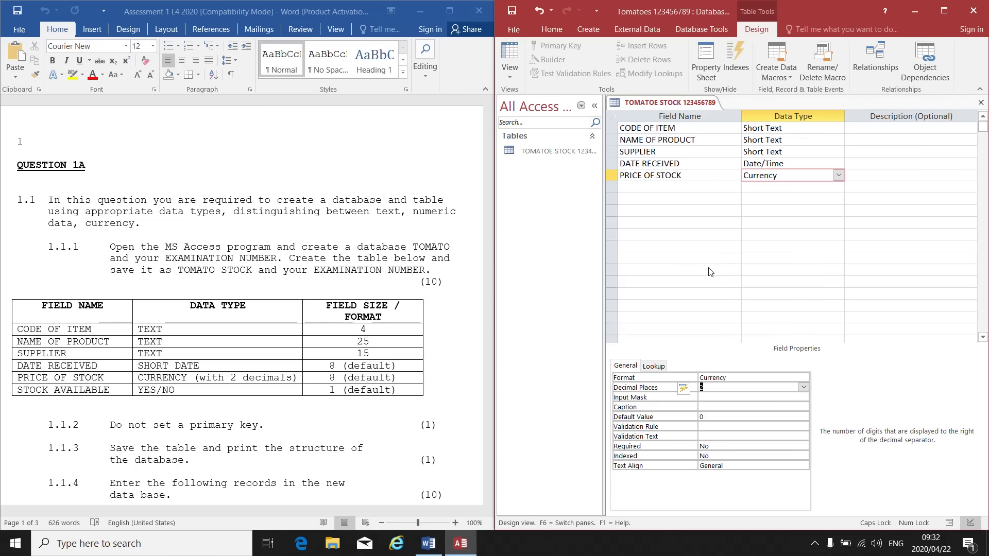
# - Name the sixth field STOCK AVAILABLE and set its data type to Yes/No
pyautogui.click(631, 191)
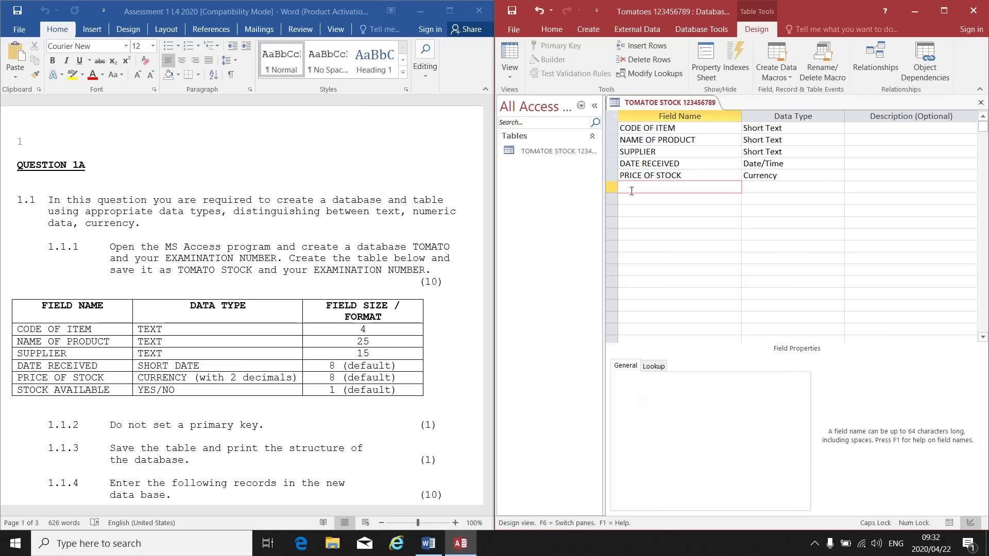
pyautogui.write('sTOCKAVAILA')
pyautogui.press('BackSpace')
pyautogui.press('BackSpace')
pyautogui.press('BackSpace')
pyautogui.press('BackSpace')
pyautogui.press('BackSpace')
pyautogui.press('BackSpace')
pyautogui.press('BackSpace')
pyautogui.press('BackSpace')
pyautogui.press('BackSpace')
pyautogui.press('BackSpace')
pyautogui.write('STOCK AVAILABLE')
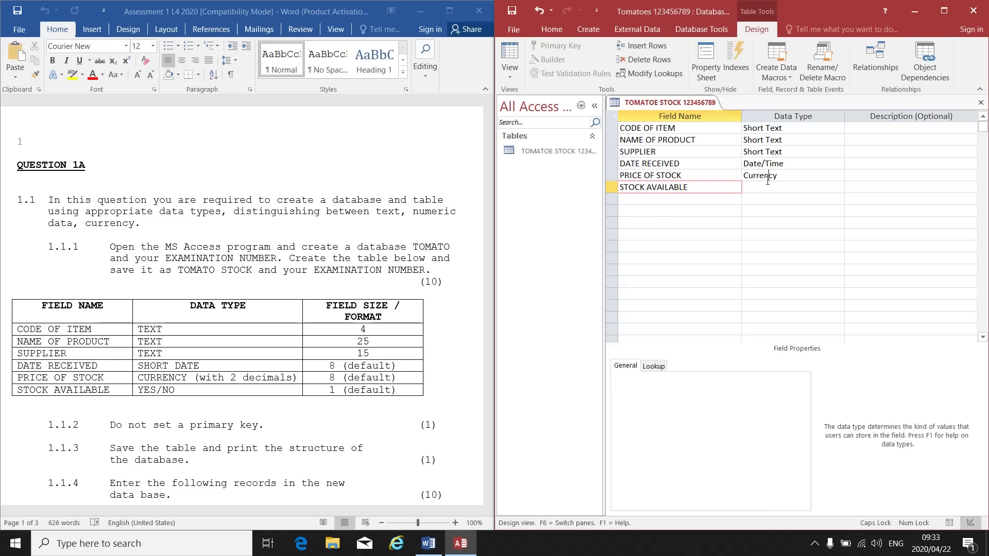
pyautogui.click(752, 187)
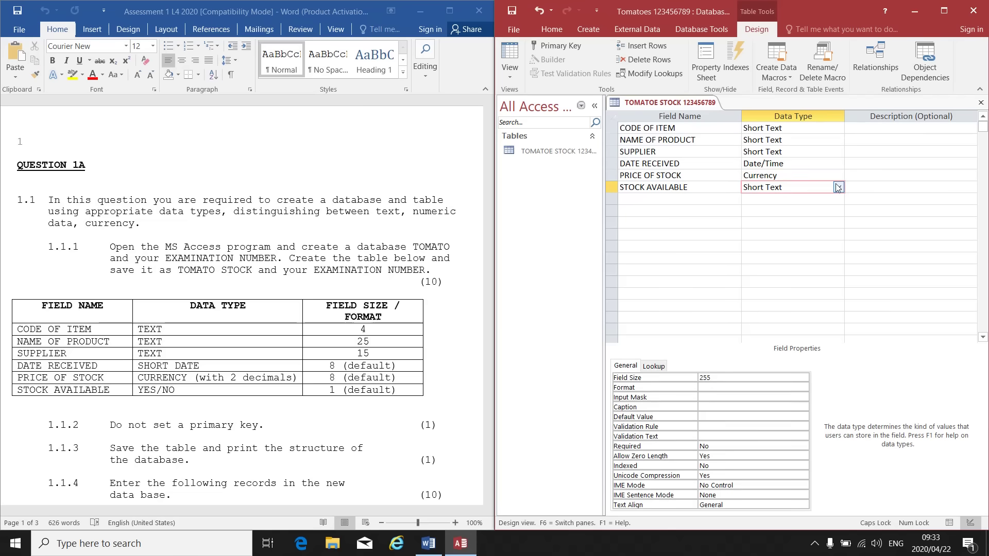
pyautogui.click(839, 187)
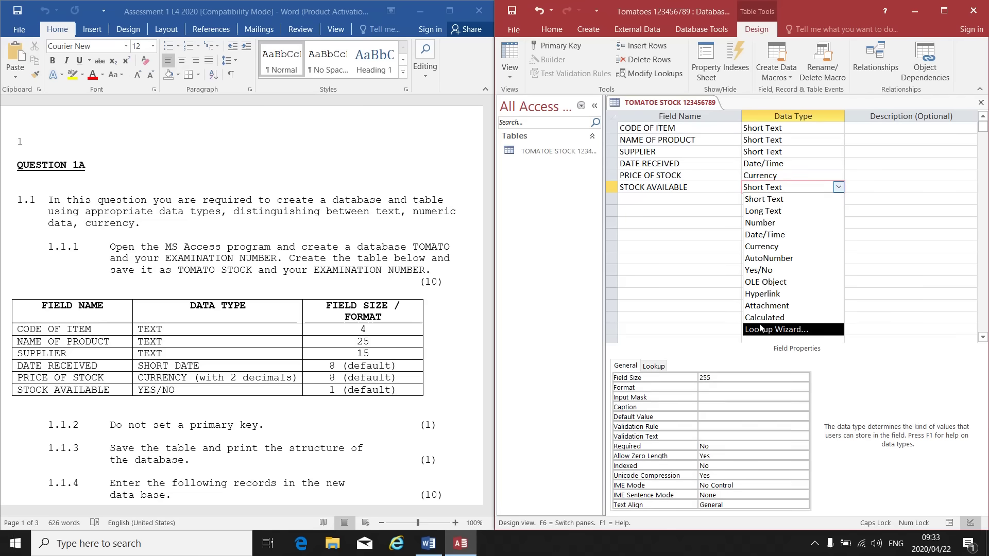
pyautogui.click(763, 270)
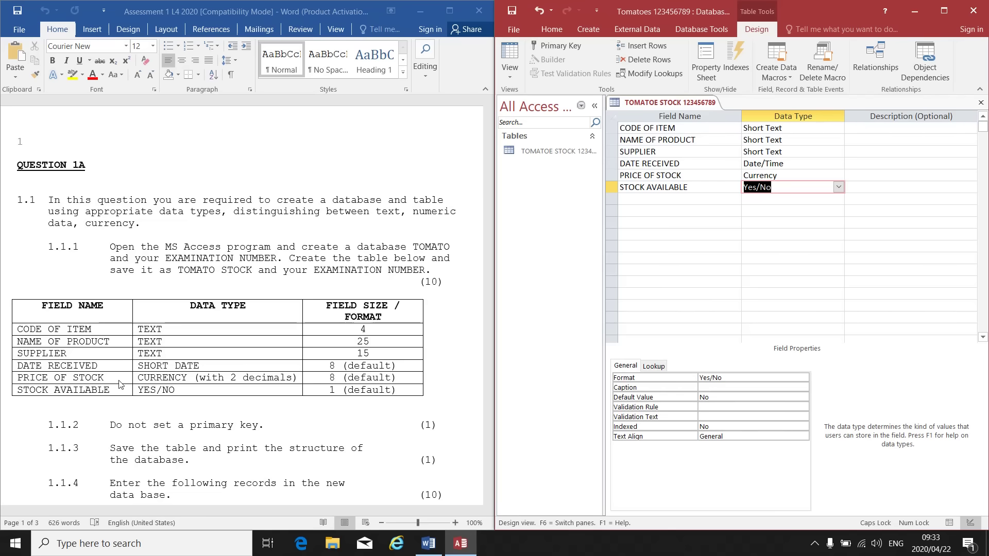
pyautogui.scroll(-1, 197, 370)
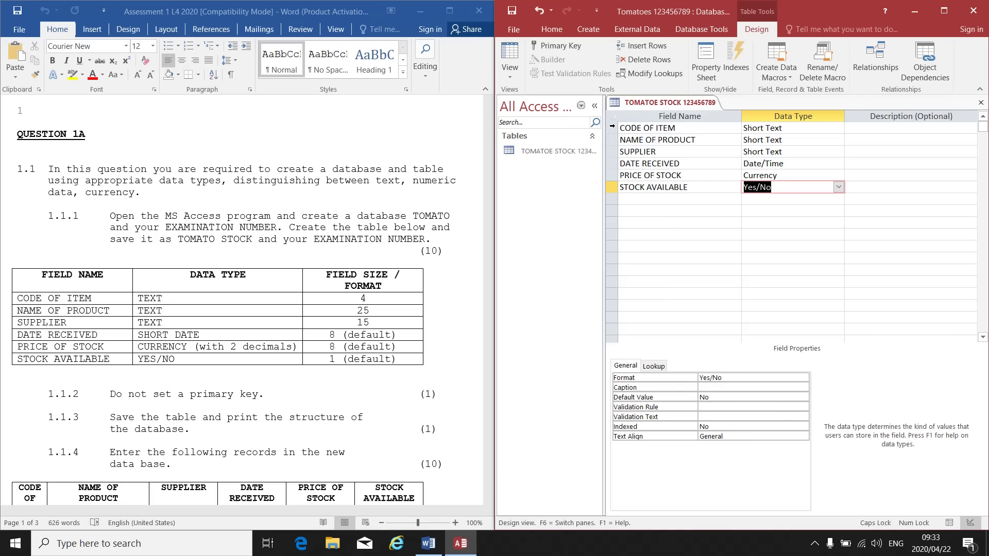
pyautogui.rightClick(612, 125)
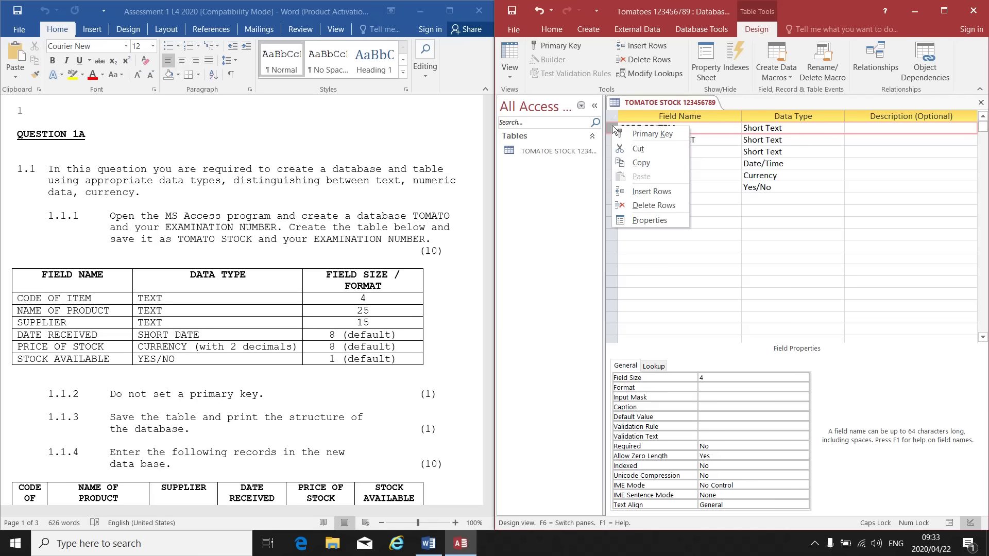
pyautogui.click(652, 133)
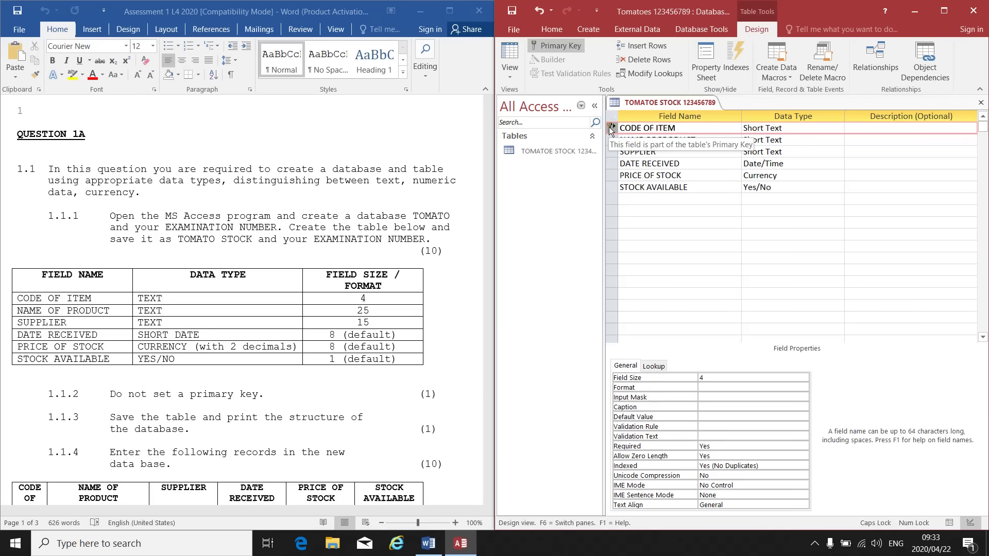
pyautogui.rightClick(610, 129)
pyautogui.click(643, 136)
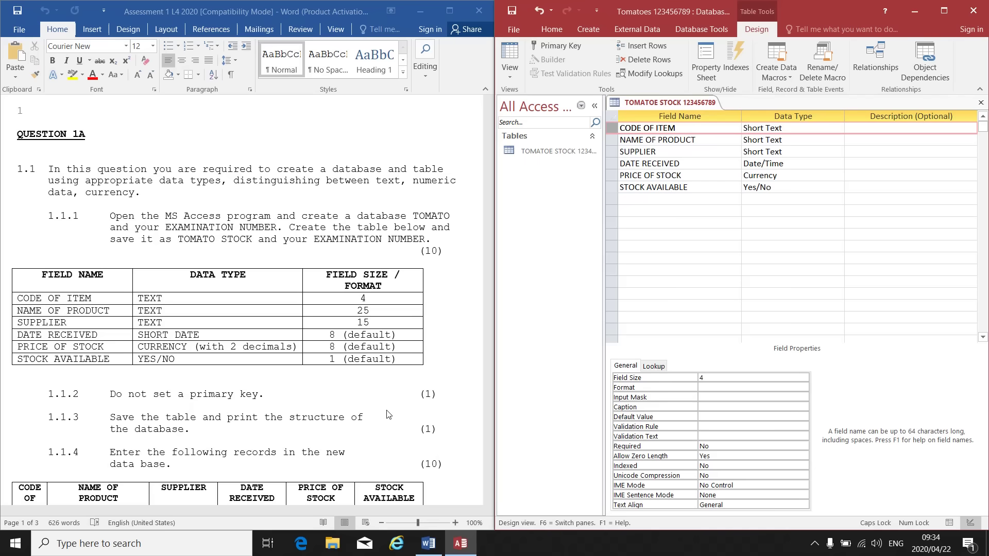
pyautogui.scroll(-2, 325, 301)
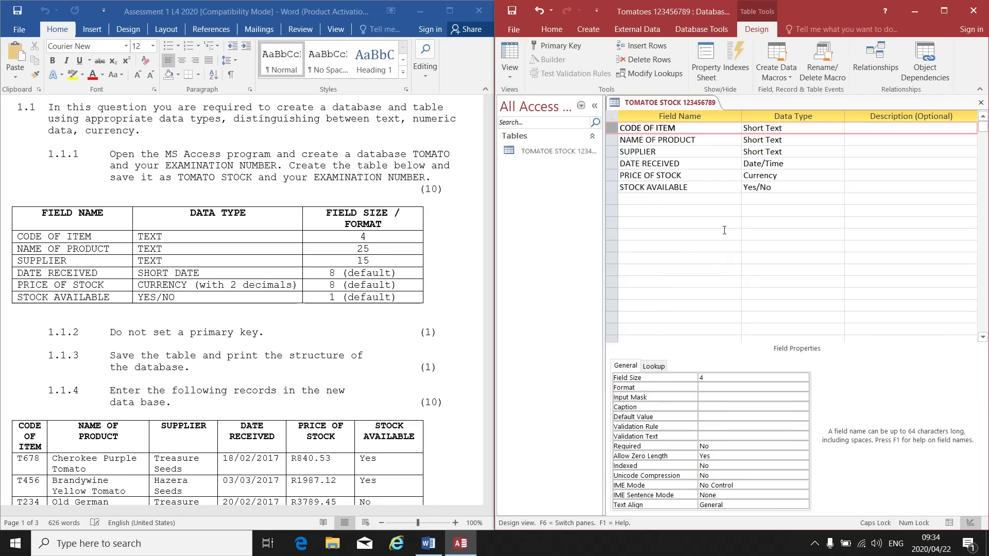
# - Close the TOMATOE STOCK table design, saving the changes, and return to the database window
pyautogui.click(981, 104)
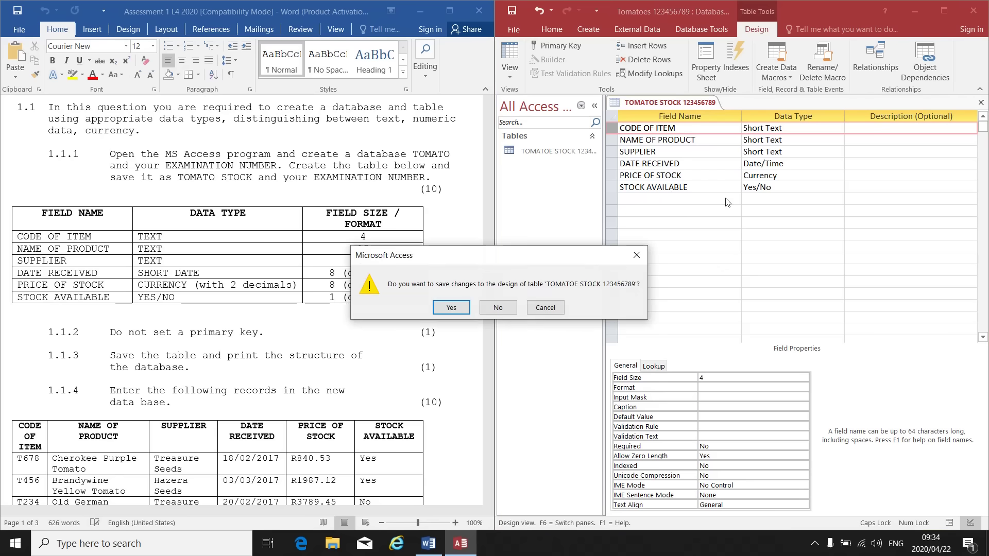
pyautogui.click(456, 306)
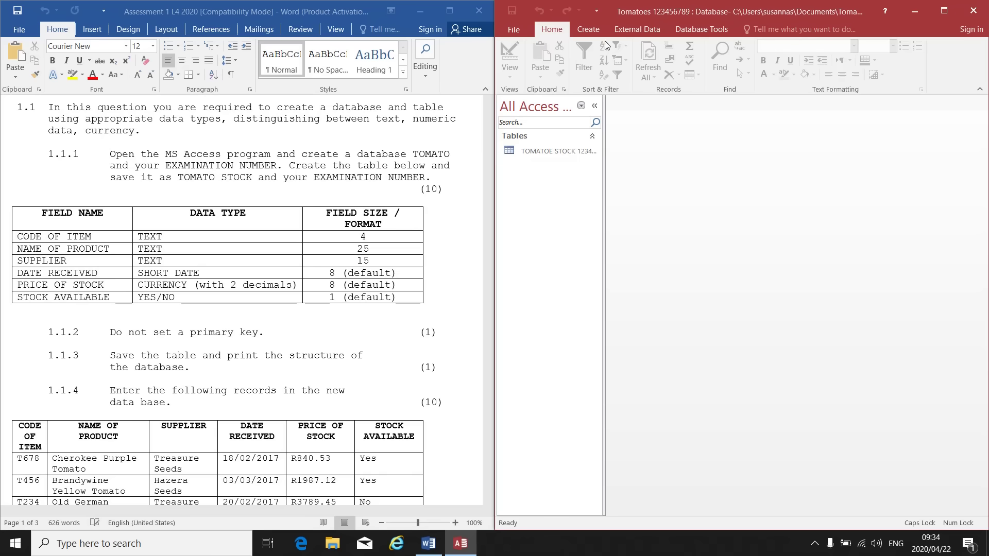
pyautogui.click(520, 29)
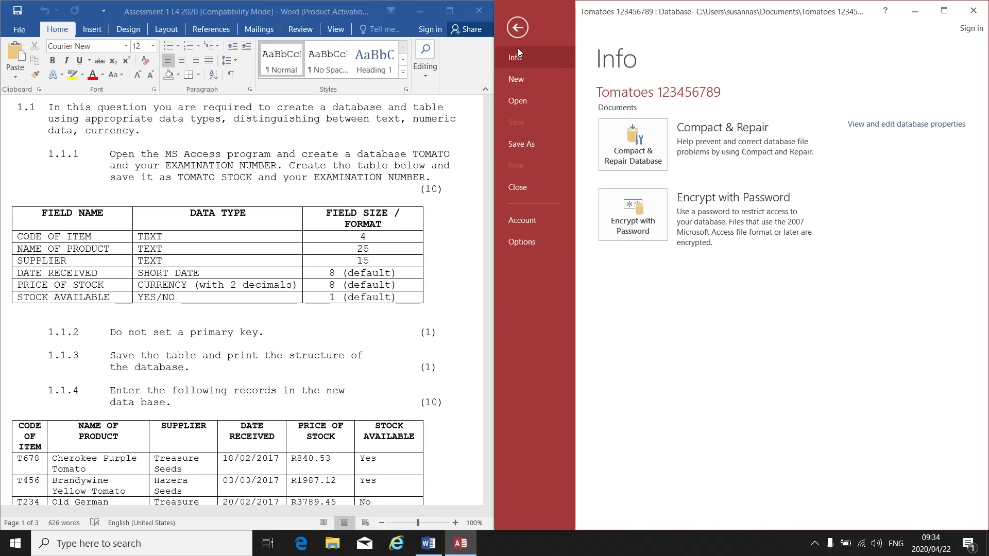
pyautogui.click(517, 27)
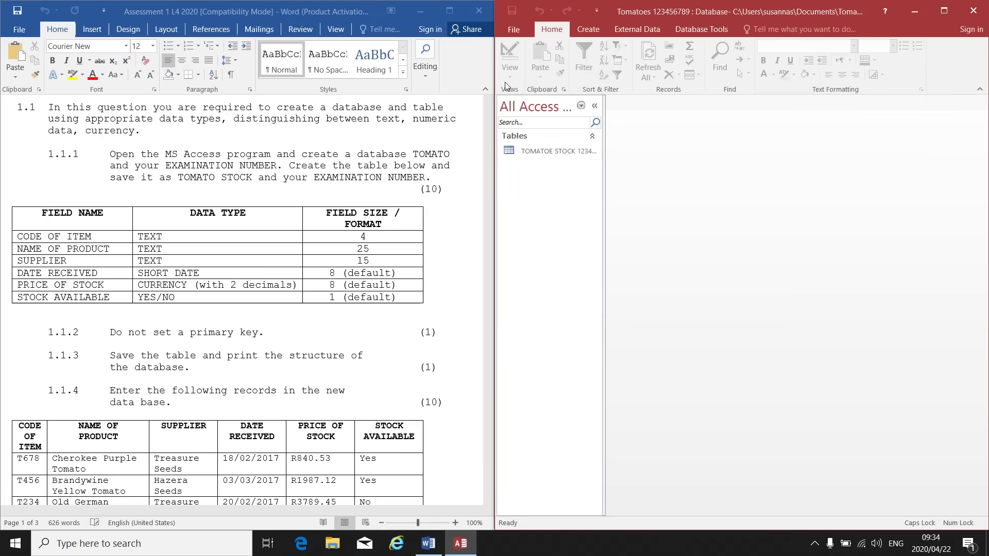
# - Run Database Documenter on TOMATOE STOCK 123456789, including field names, data types and sizes
pyautogui.click(680, 28)
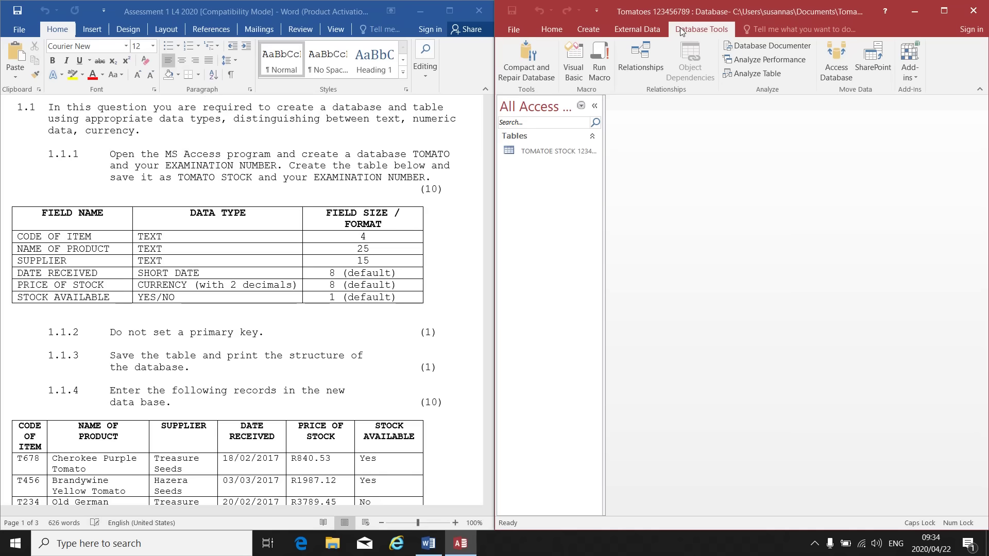
pyautogui.click(766, 46)
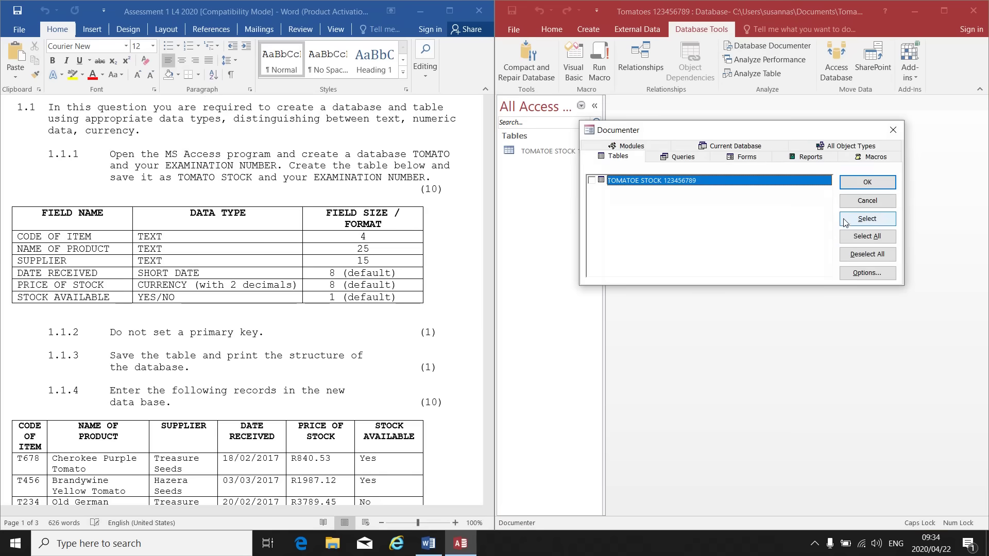
pyautogui.click(845, 221)
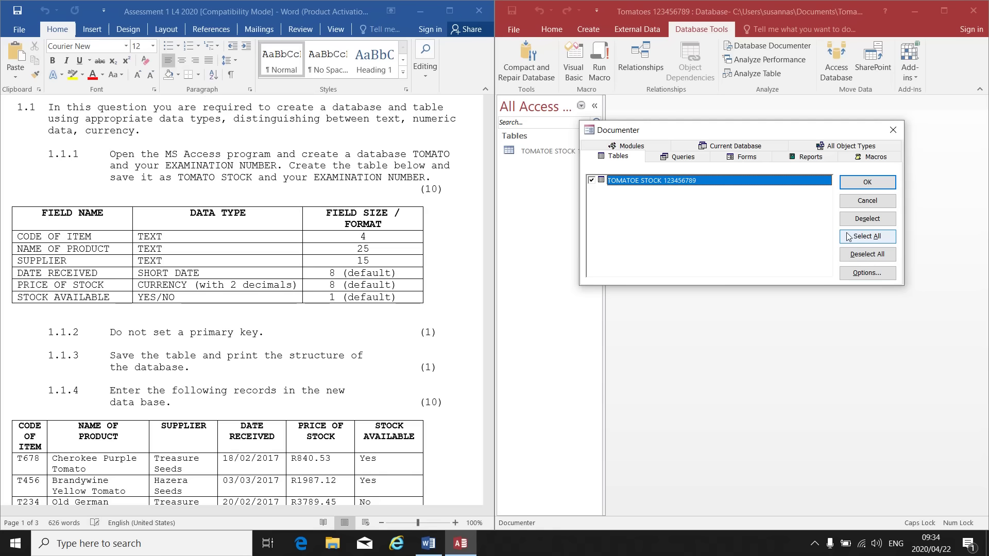
pyautogui.click(852, 276)
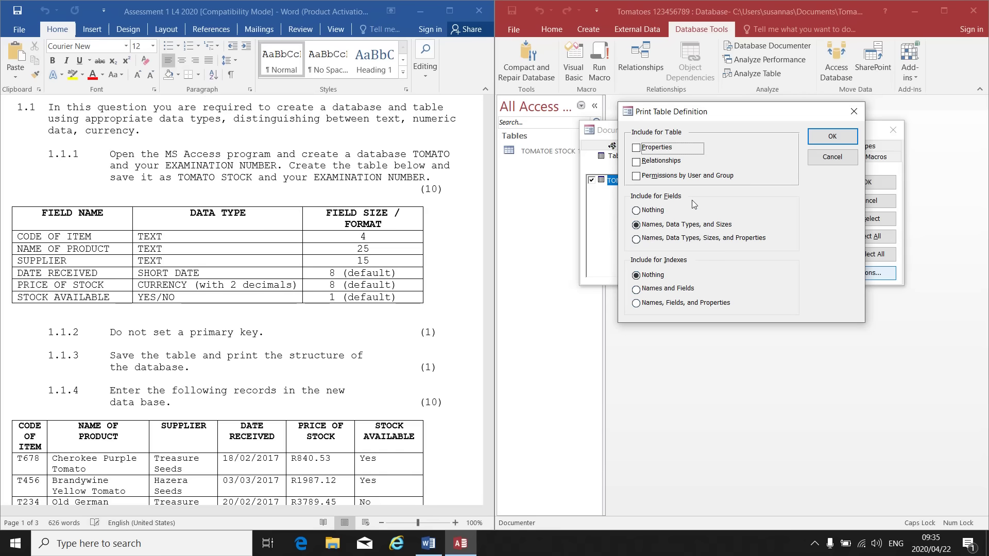
pyautogui.click(834, 137)
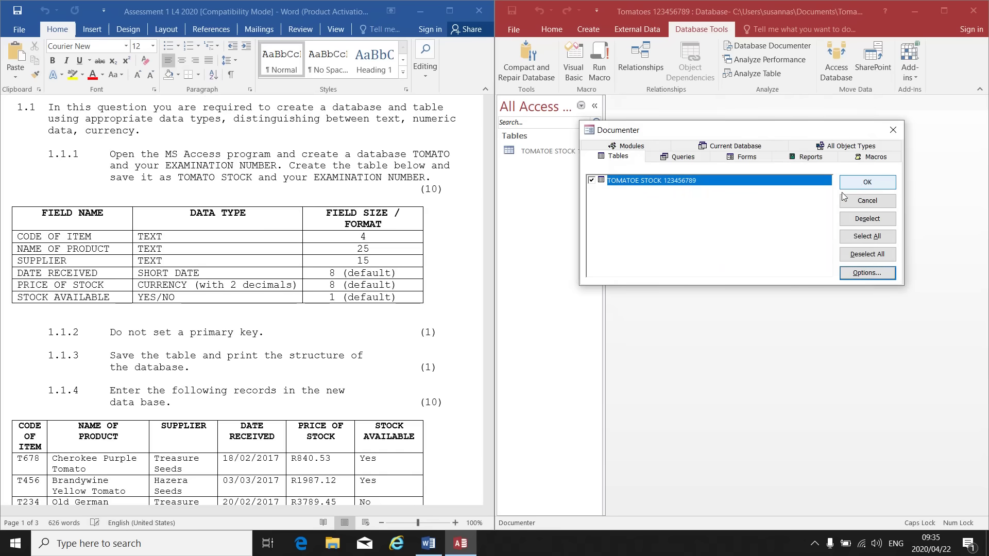
pyautogui.click(860, 181)
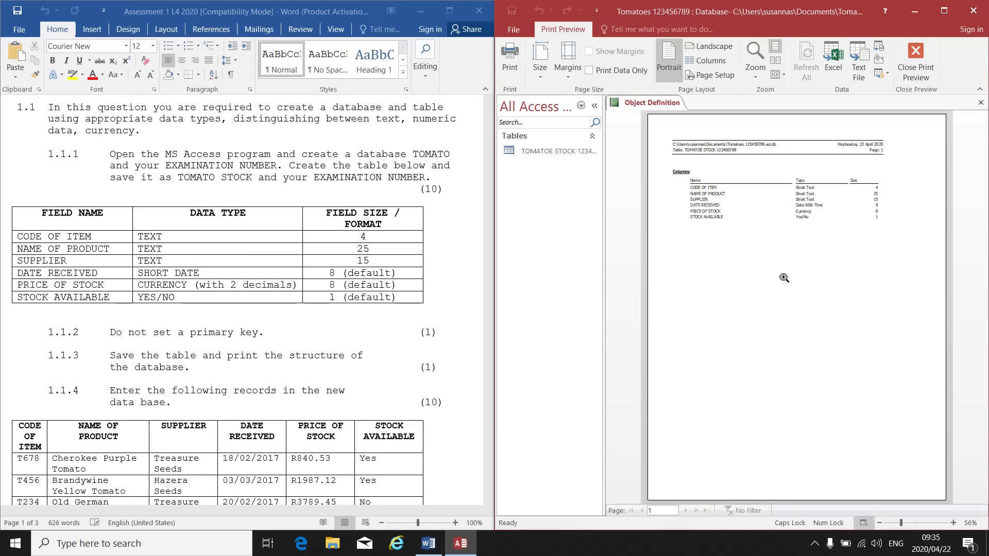
pyautogui.click(784, 278)
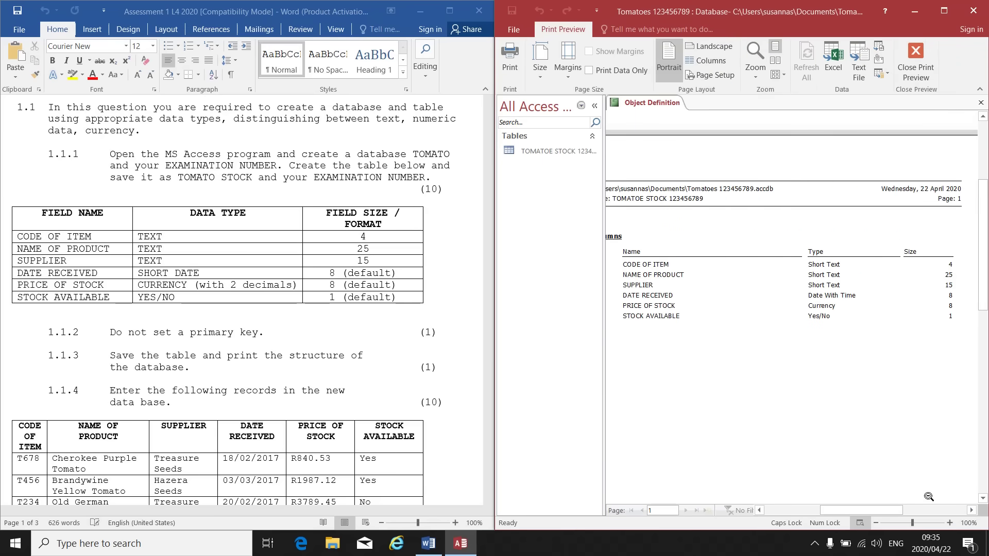
pyautogui.click(970, 510)
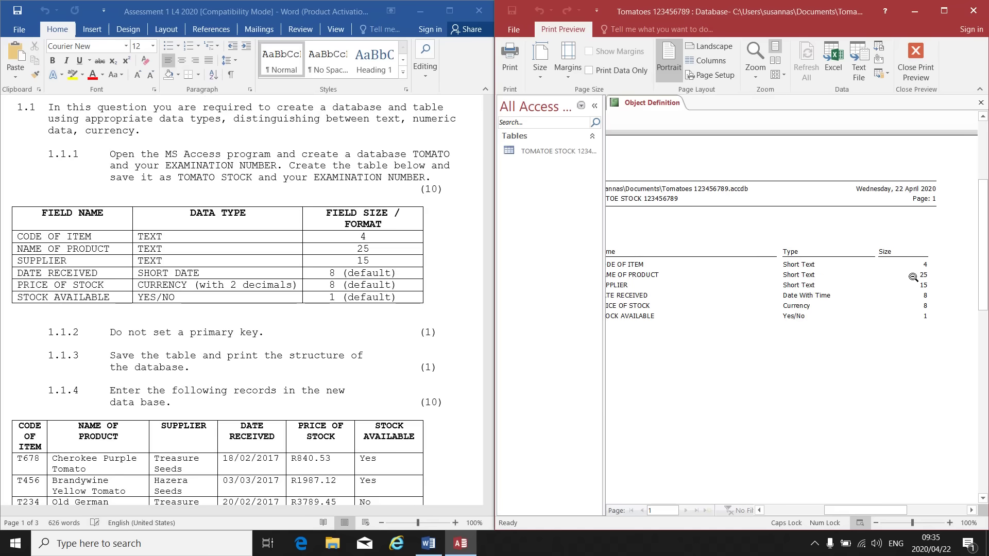
pyautogui.moveTo(865, 510); pyautogui.dragTo(823, 509)
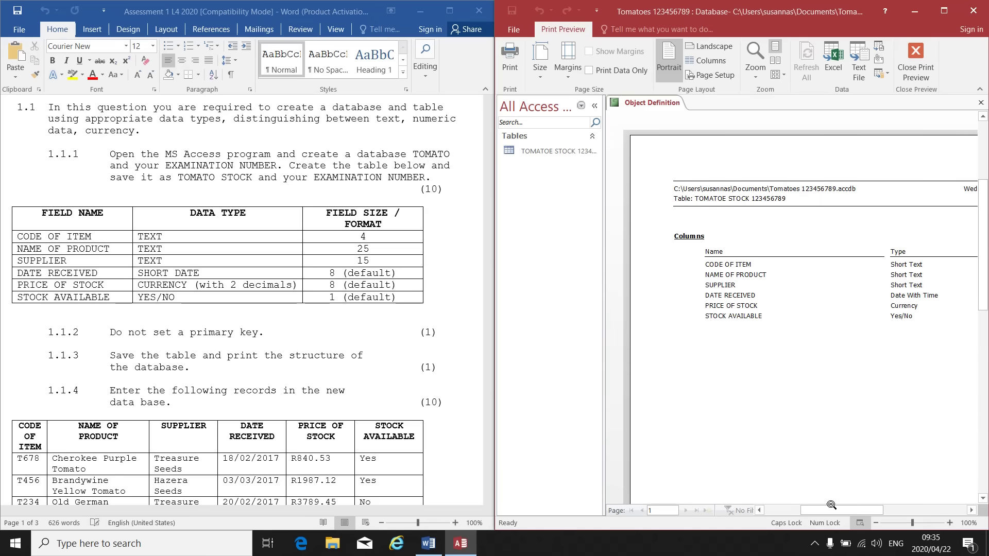
pyautogui.moveTo(821, 512); pyautogui.dragTo(865, 510)
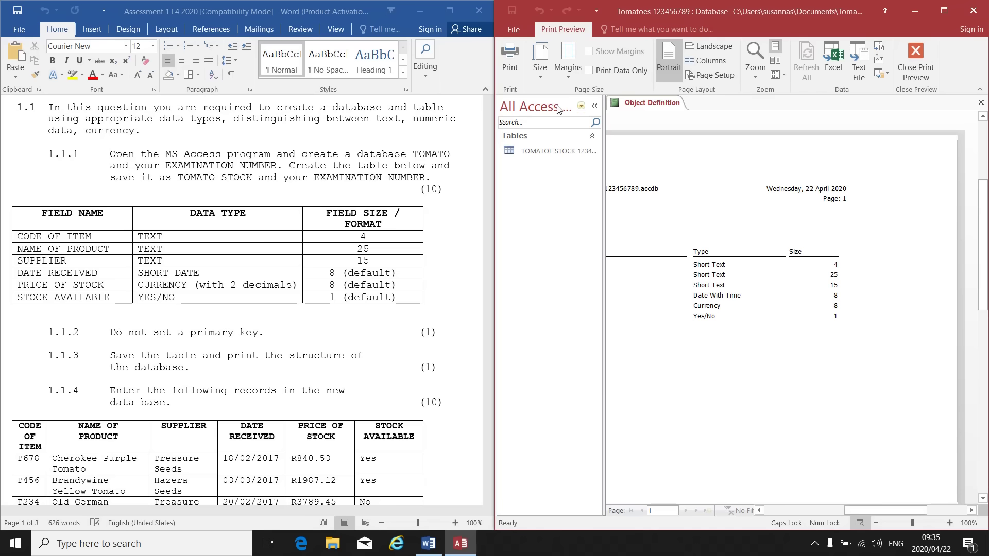
# - Print the Object Definition report to Microsoft Print to PDF, then close the print preview
pyautogui.click(510, 65)
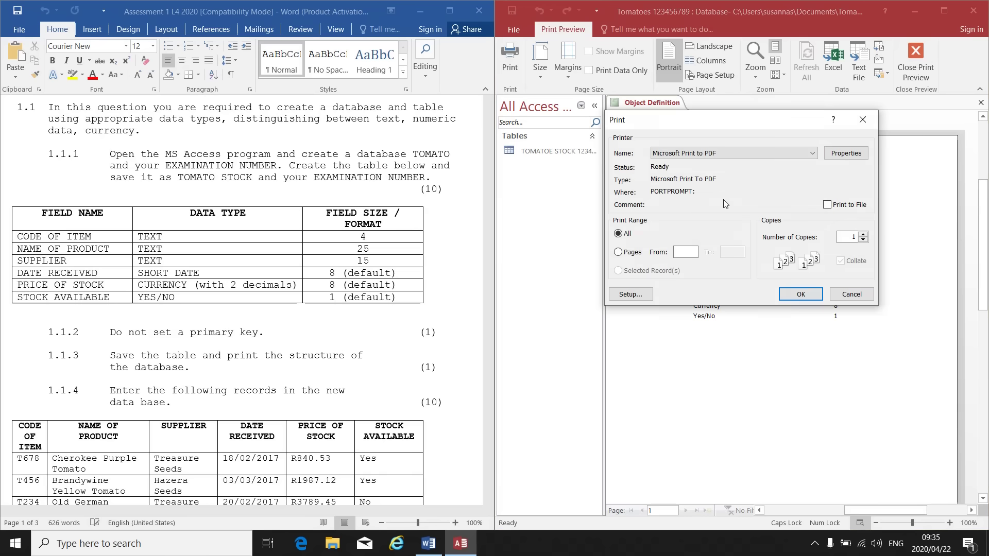
pyautogui.click(802, 296)
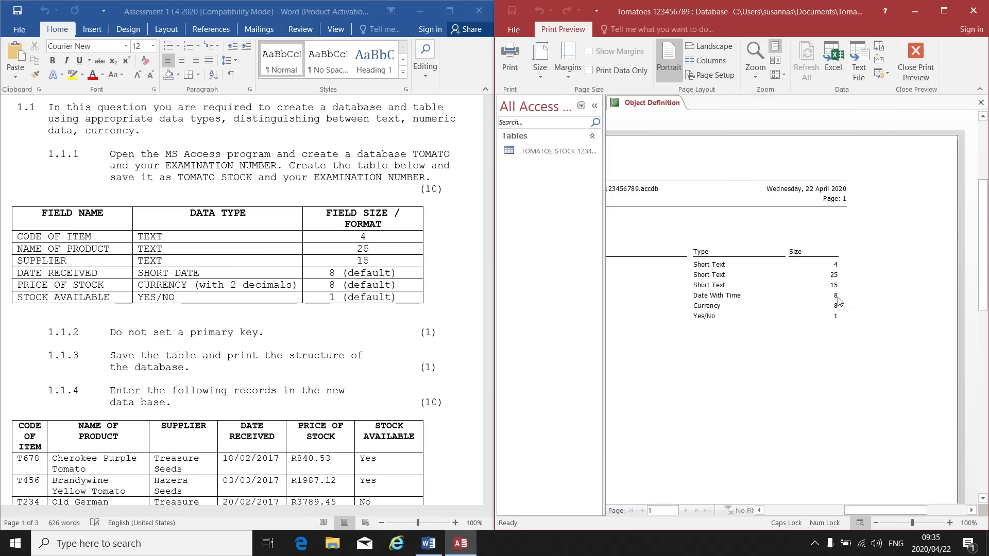
pyautogui.click(916, 72)
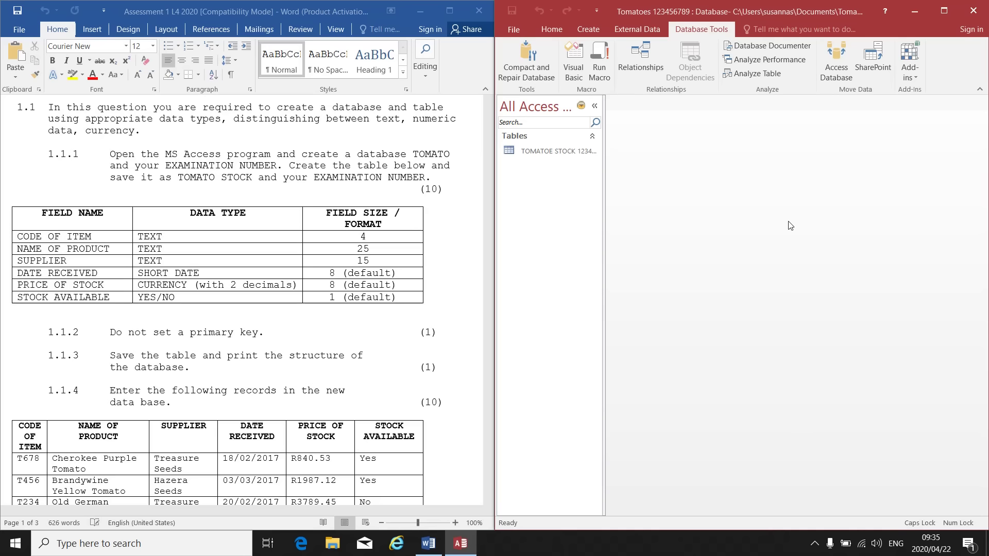